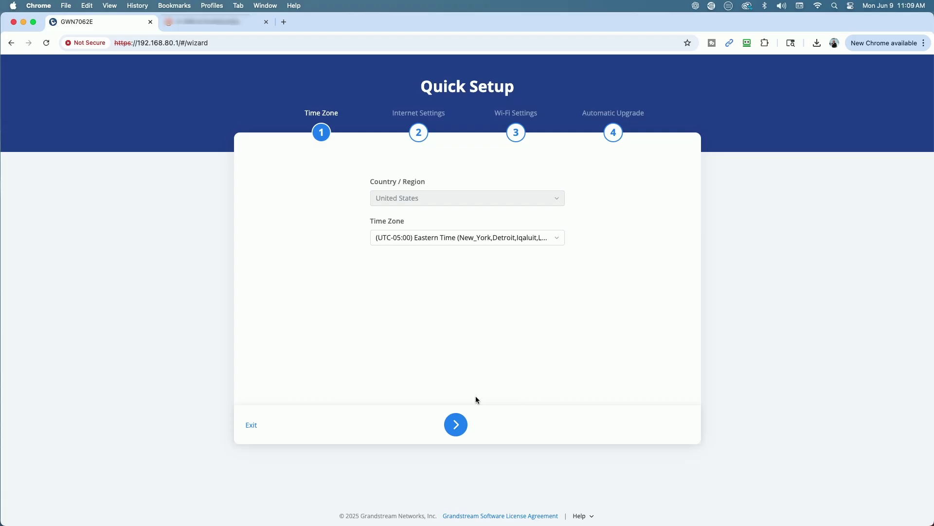
Move past Time Zone to Internet Settings and confirm Dynamic IP as WAN1's connection type
click(456, 424)
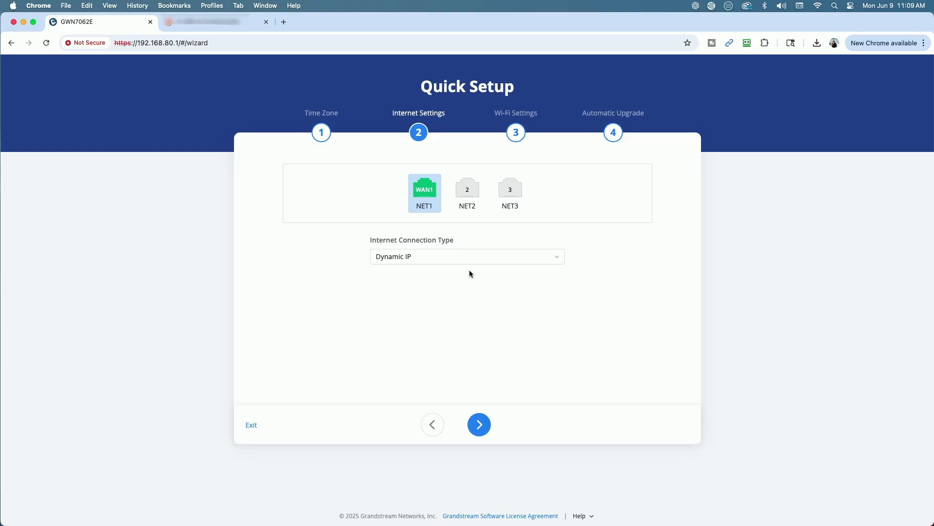
click(558, 261)
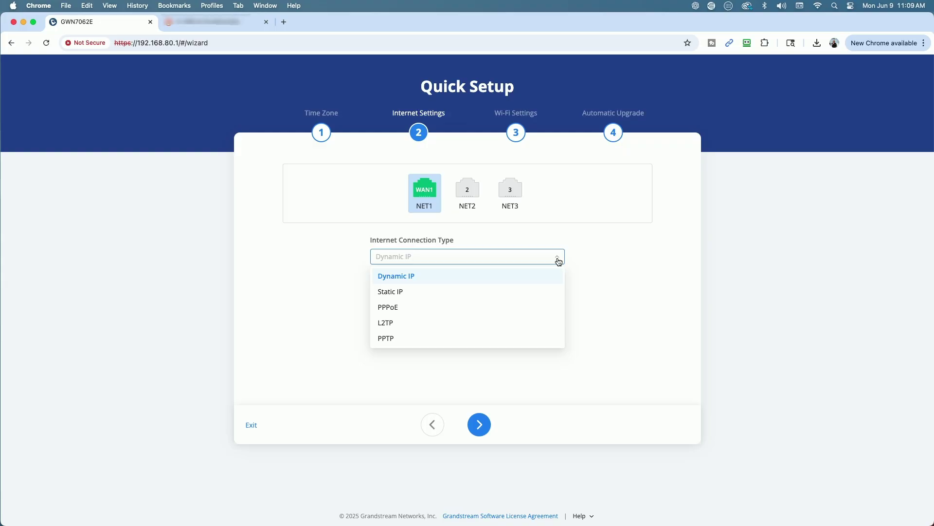
click(622, 257)
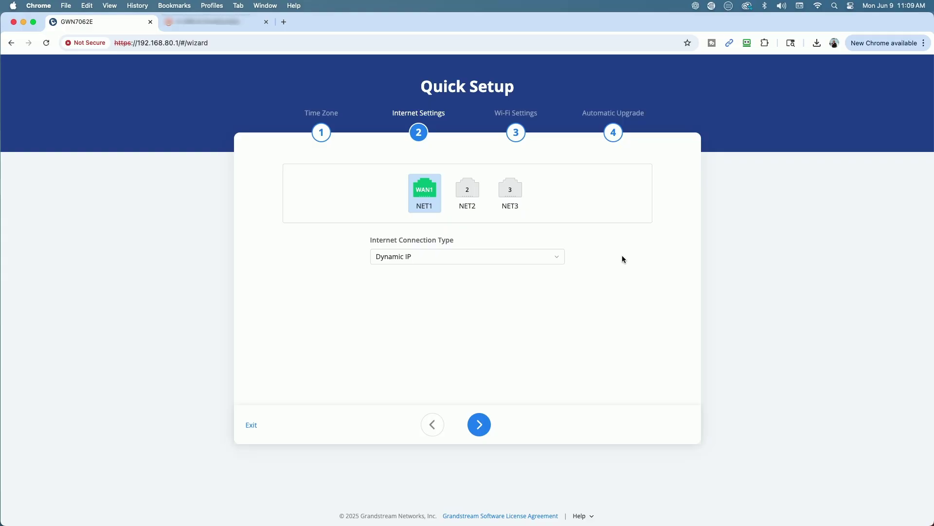
Accept Wi-Fi GWN72C108 (2.4G&5G, WPA2) with auto-upgrade disabled, apply the setup, and close the wizard
click(478, 431)
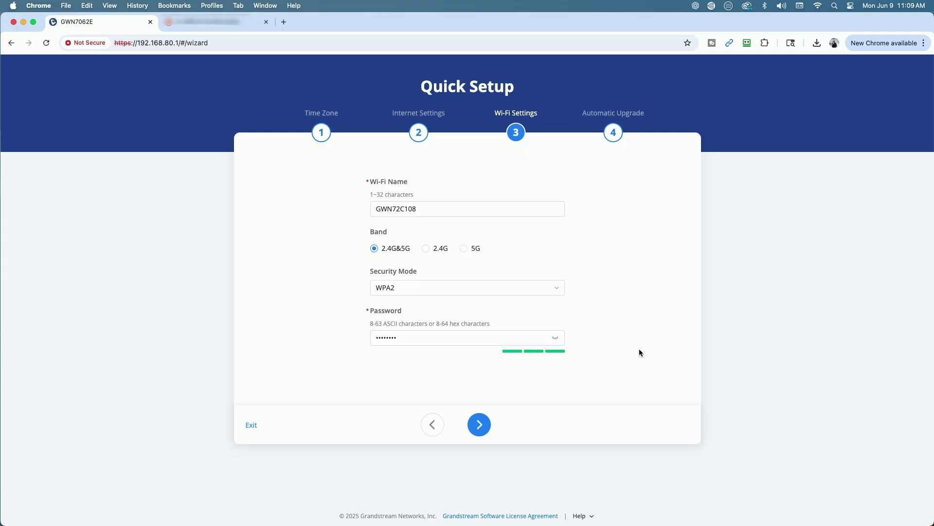
click(479, 425)
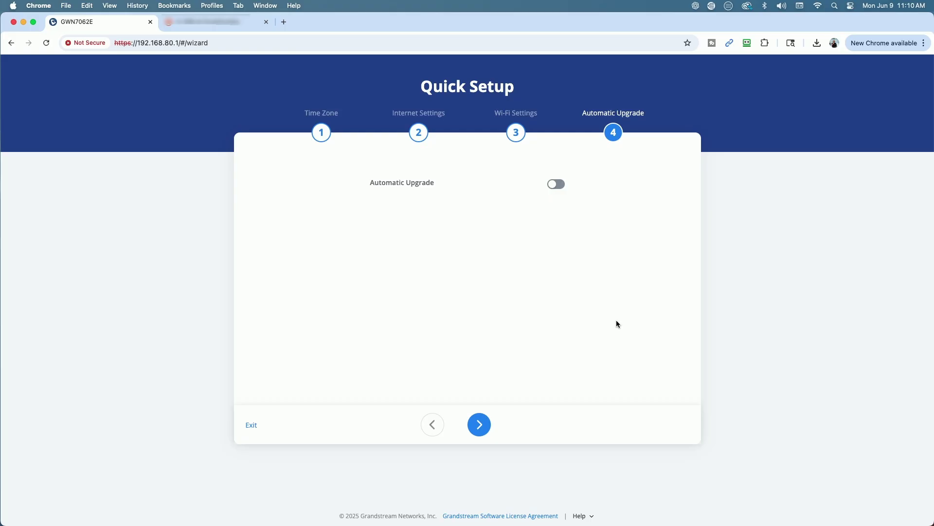
click(478, 424)
scroll(632, 363, down, 4)
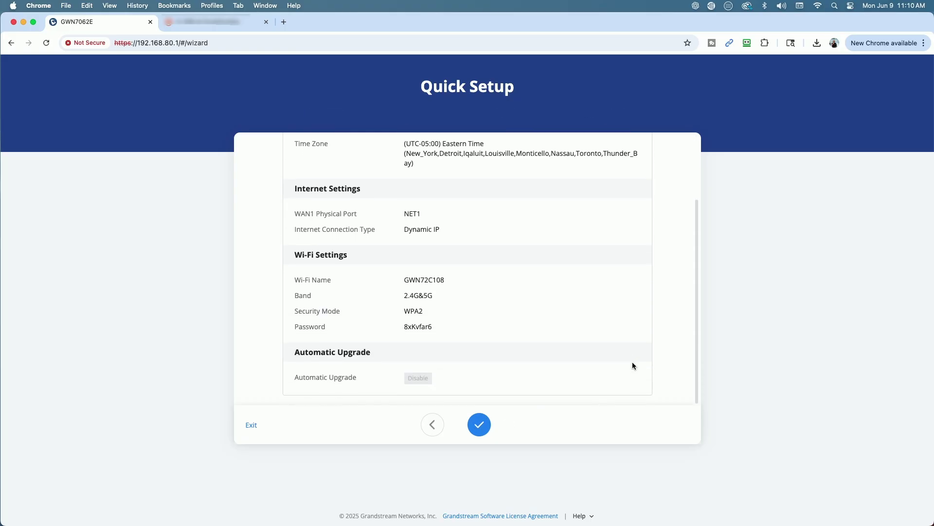
click(478, 424)
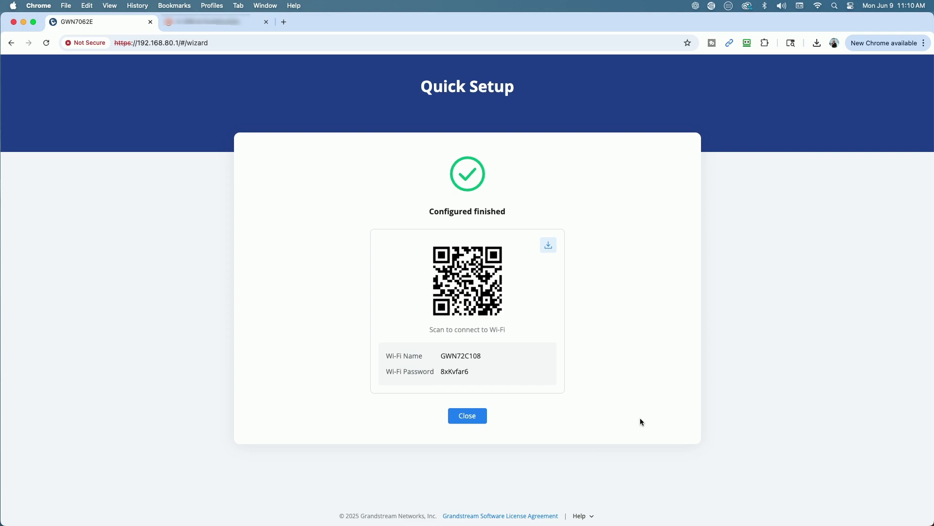
click(479, 414)
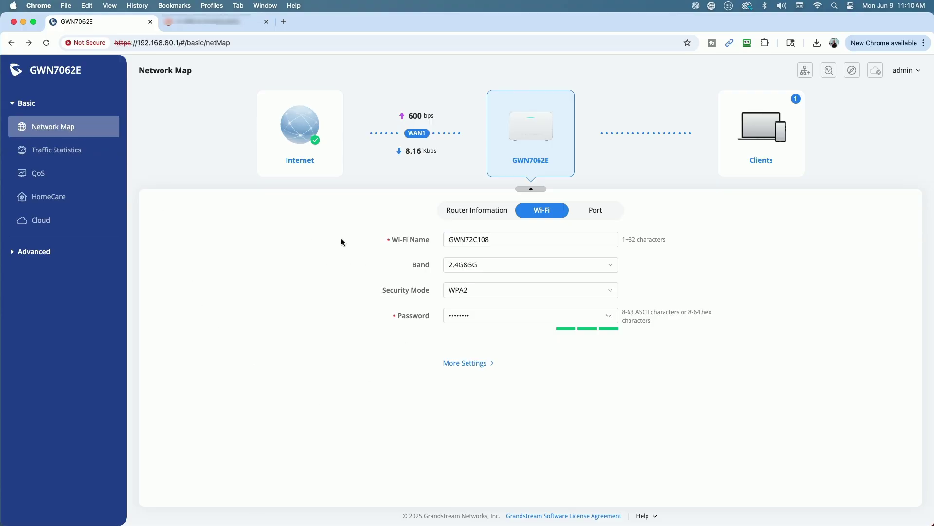
Inspect WAN1 details, router information, Wi-Fi and NET port status, then list the connected clients
click(297, 143)
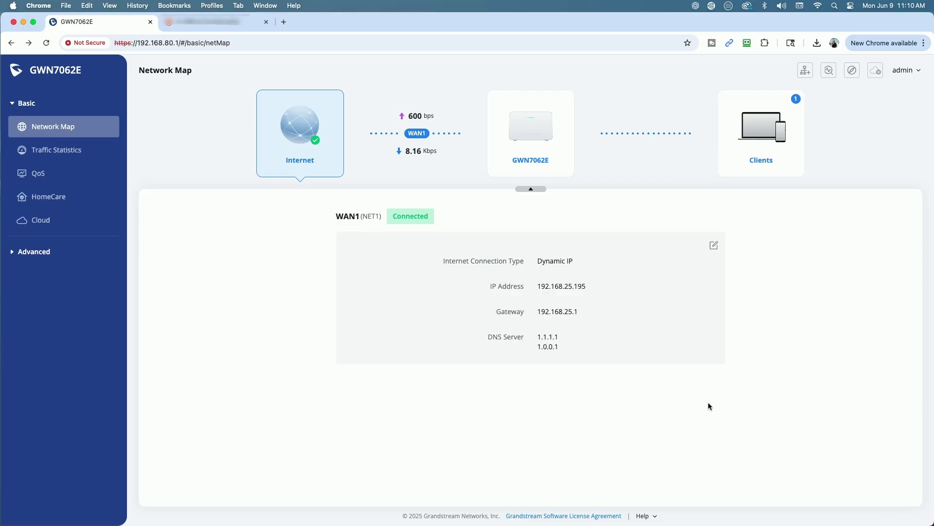
click(536, 135)
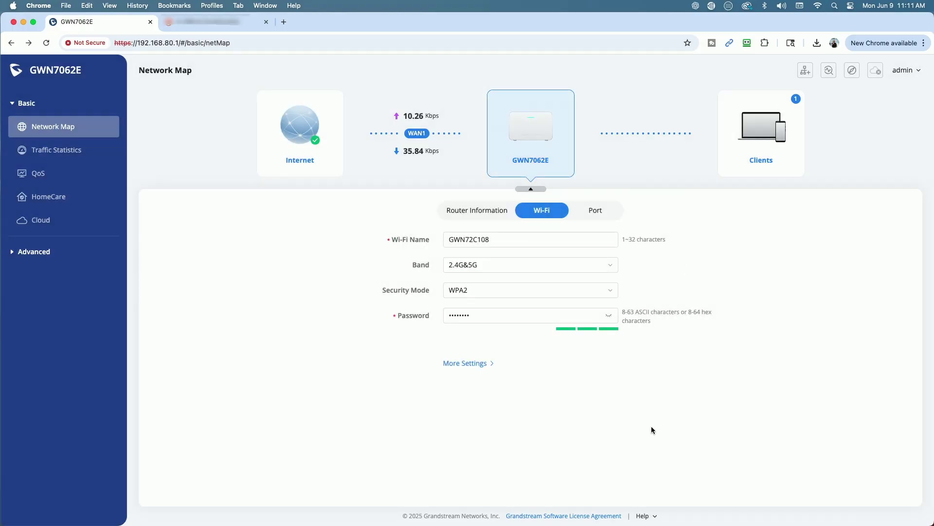
click(475, 211)
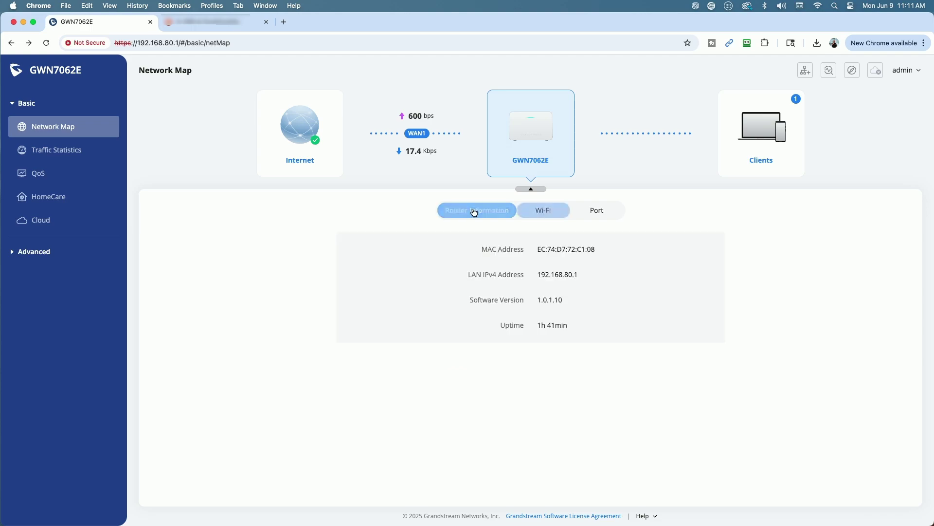
click(542, 215)
click(596, 210)
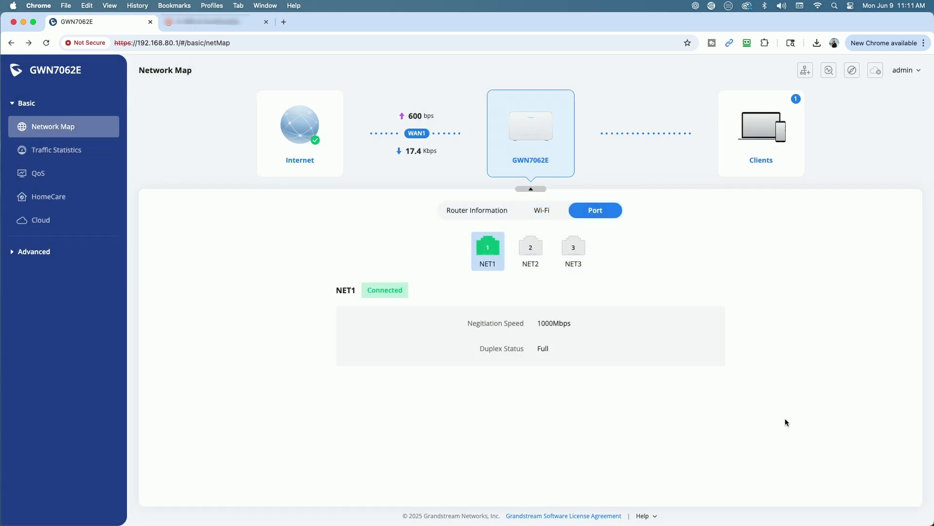
click(754, 135)
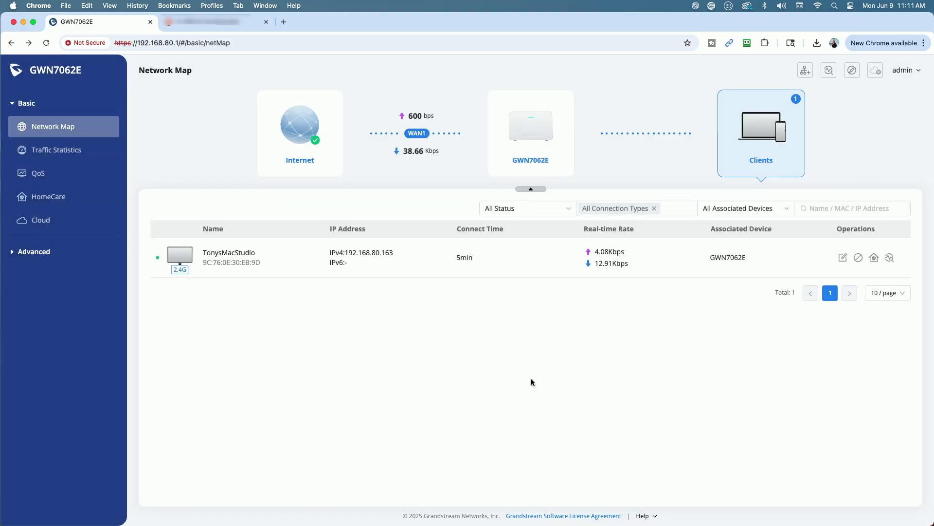
Show today's Traffic Statistics by application, with SSL/TLS leading at 36.75%
click(47, 150)
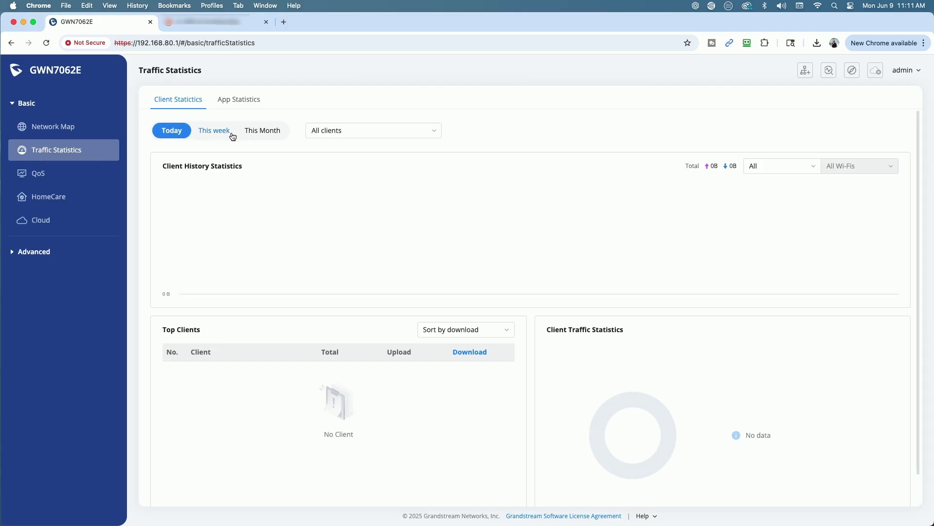
click(244, 106)
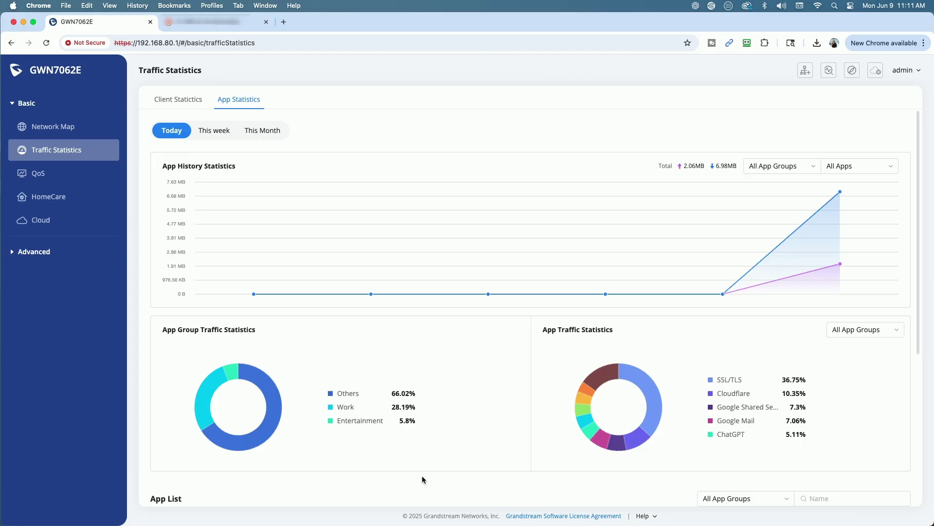
Open QoS and look at the WAN1 upload and download bandwidth fields, leaving them blank
click(36, 176)
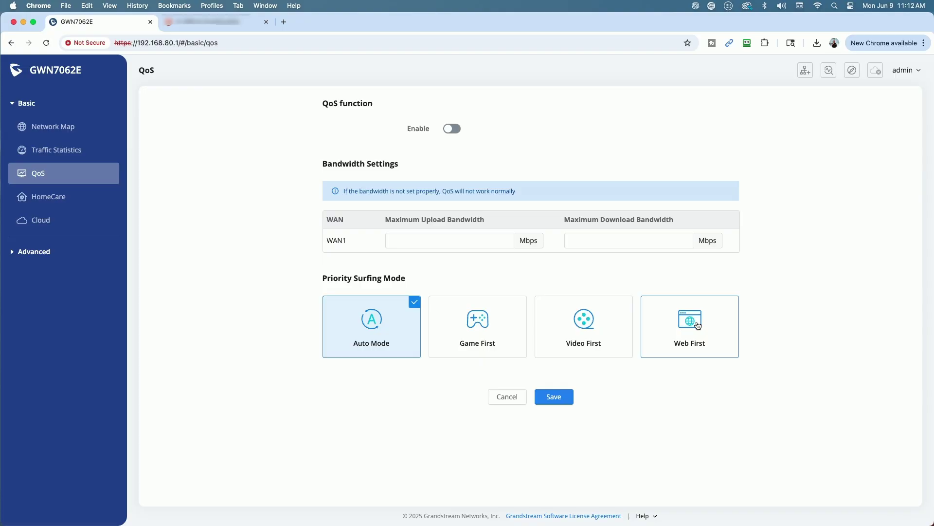
click(452, 239)
click(631, 242)
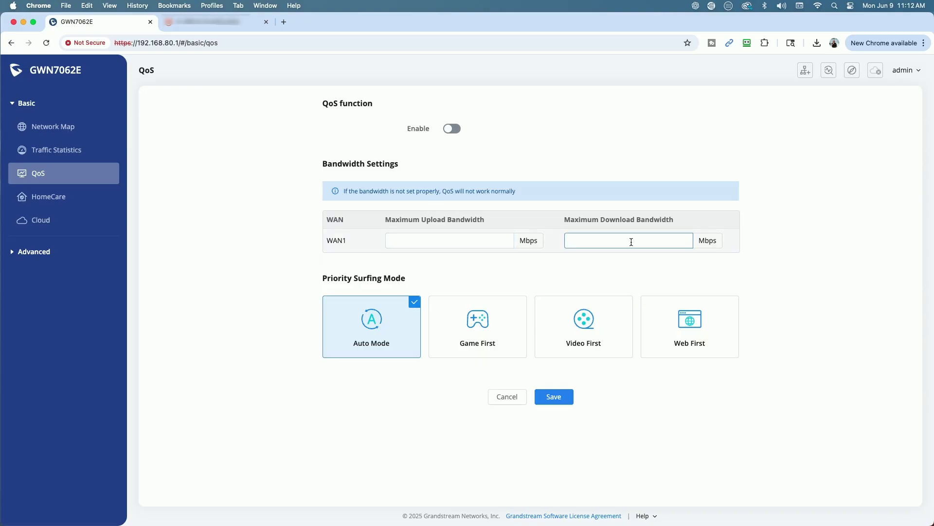
click(227, 271)
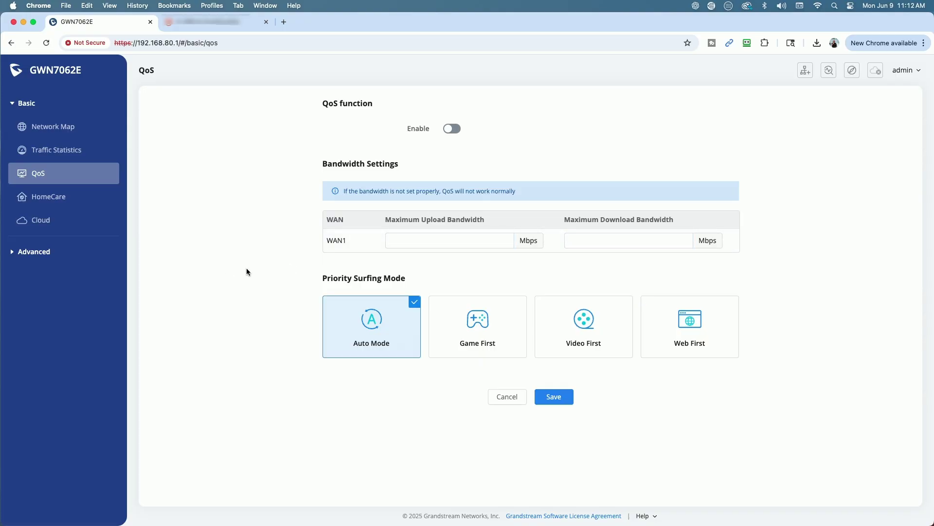
Show HomeCare's Security Firewall tab with Basic Security Defense enabled and no protected events
click(39, 199)
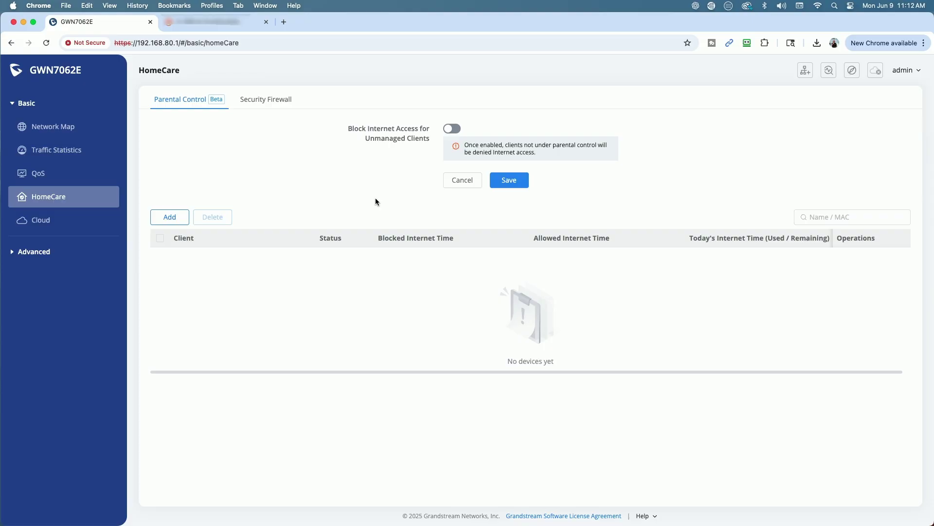
click(266, 100)
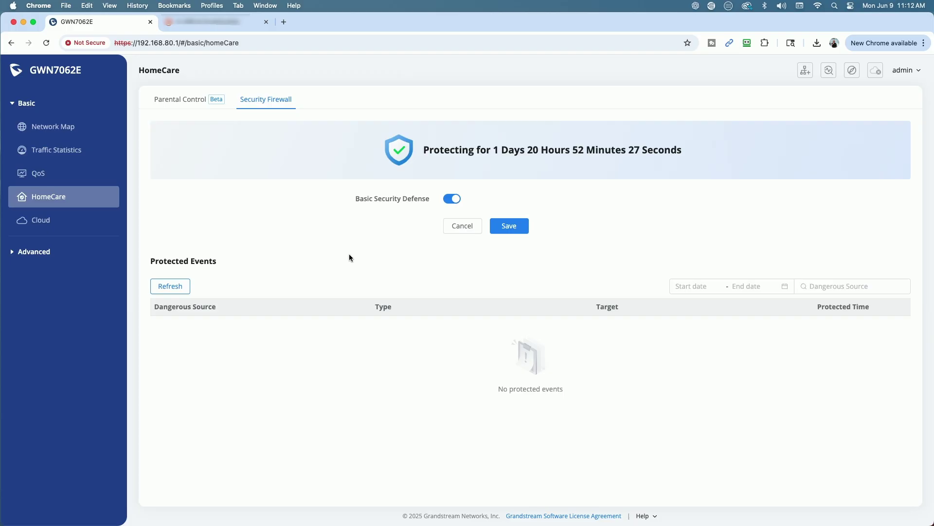
Open the Cloud page listing GDMS Networking and GWN Manager
click(42, 222)
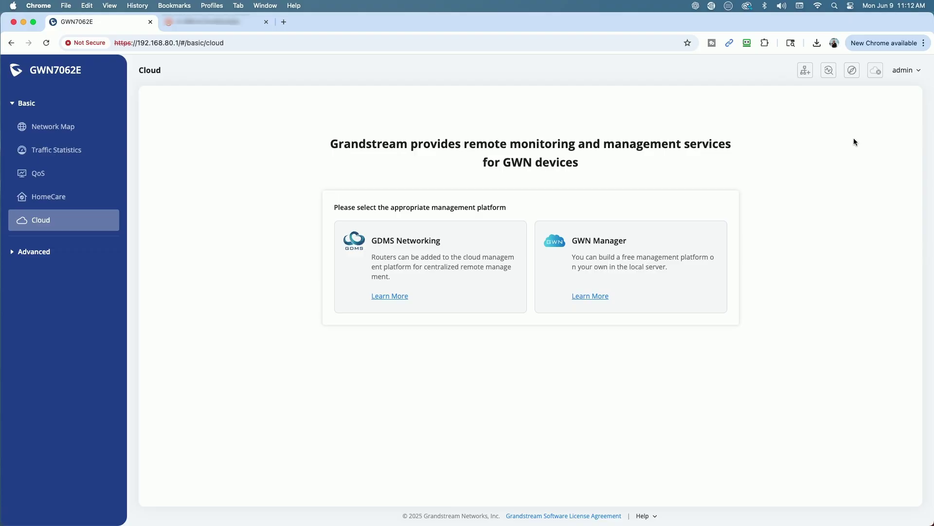
click(805, 73)
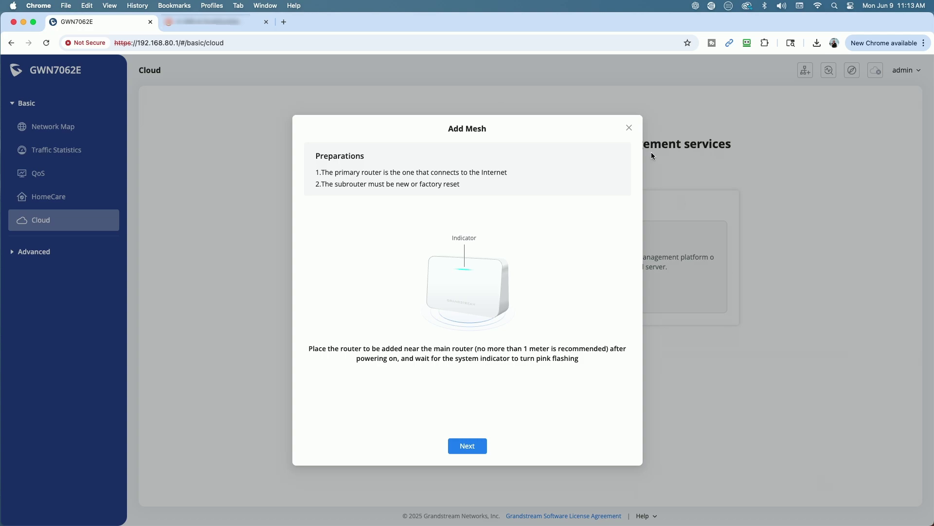
click(629, 128)
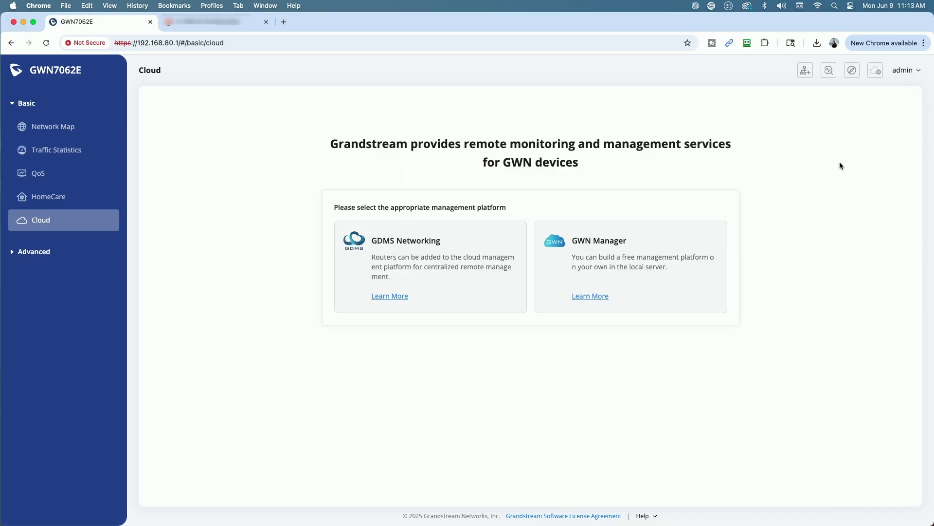
Open Intelligent Detection, then briefly reopen Quick Setup and exit it without changes
click(828, 72)
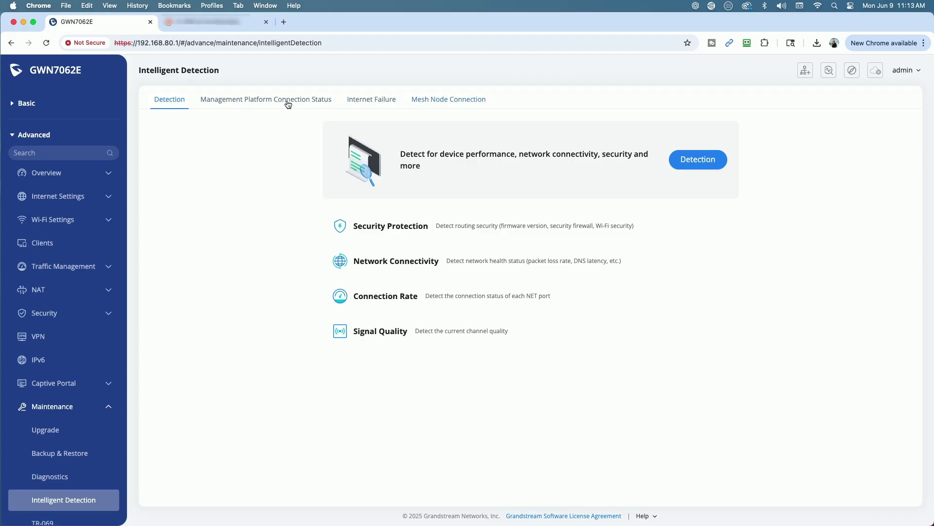
click(852, 70)
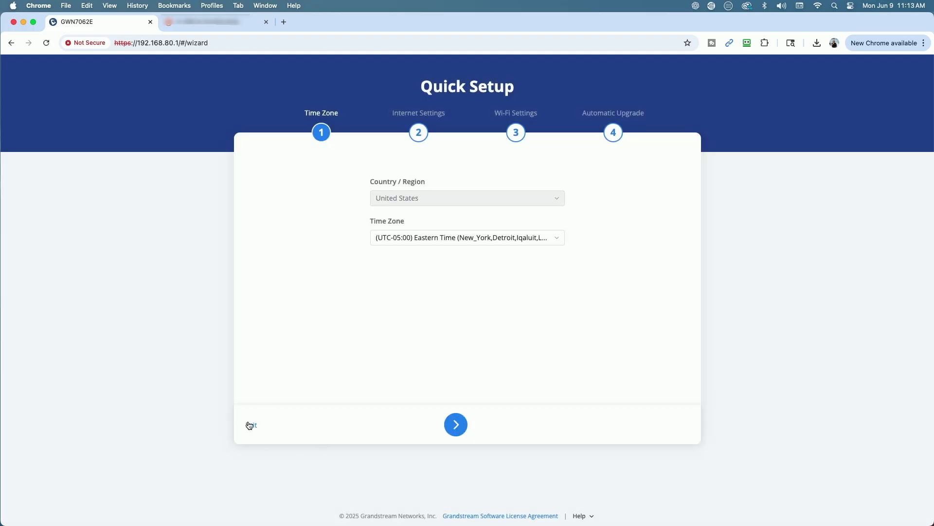
click(251, 425)
mouse_move(876, 73)
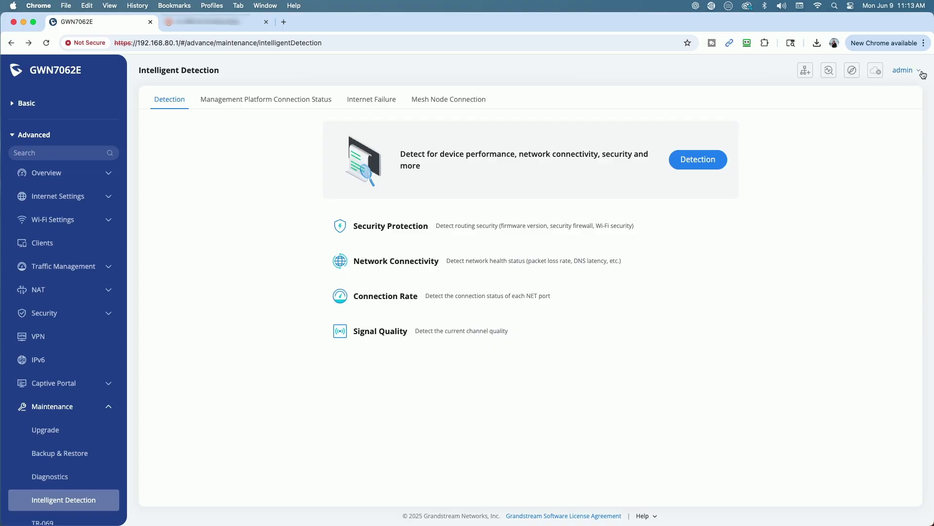
mouse_move(920, 73)
mouse_move(889, 91)
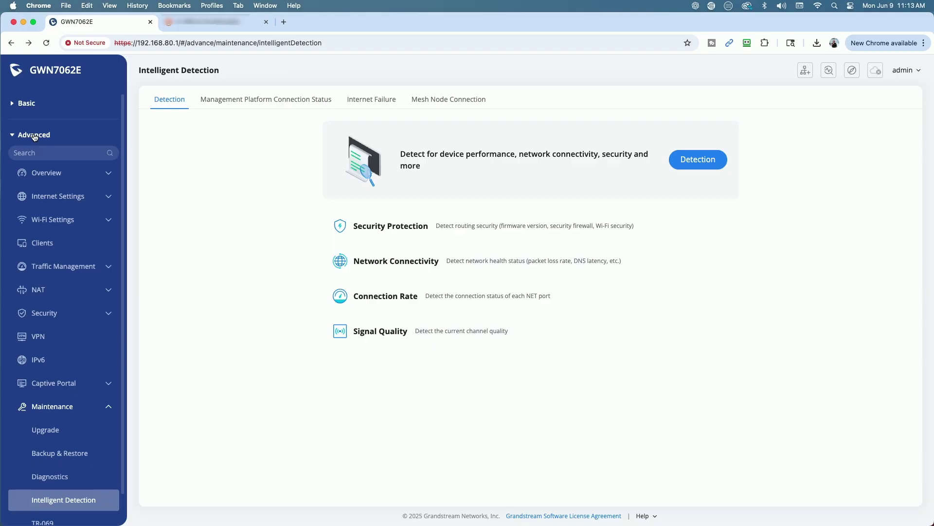
Scroll through the Advanced Overview dashboard, then open System Info showing software 1.0.1.10 and hardware V1.5A
click(56, 174)
click(46, 194)
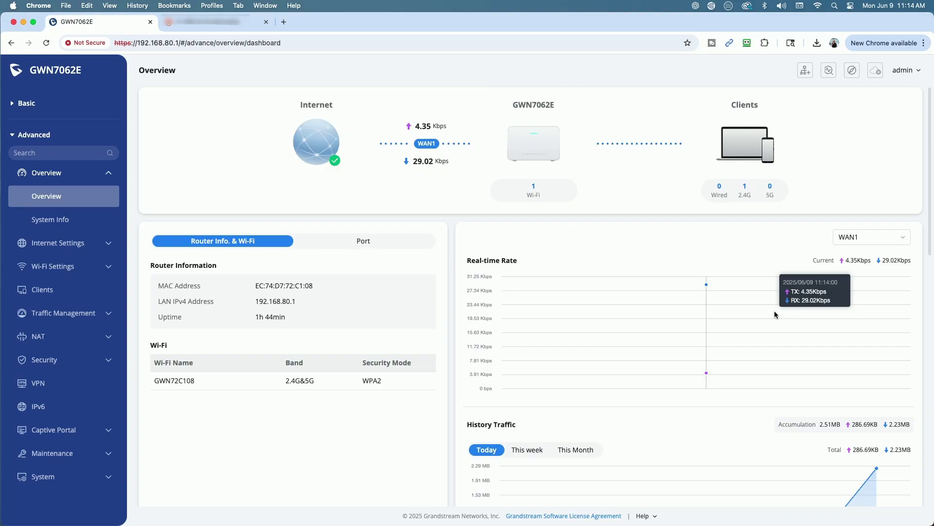
scroll(366, 428, down, 1)
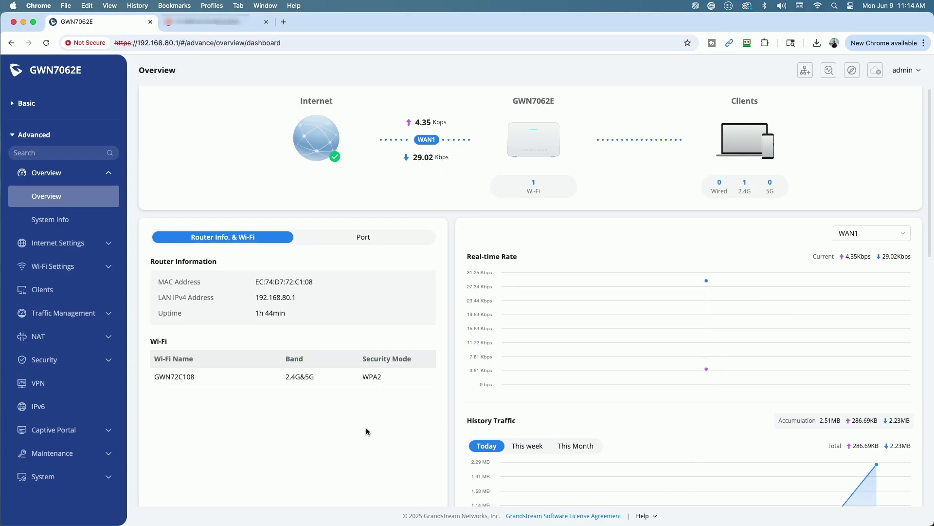
scroll(366, 429, down, 3)
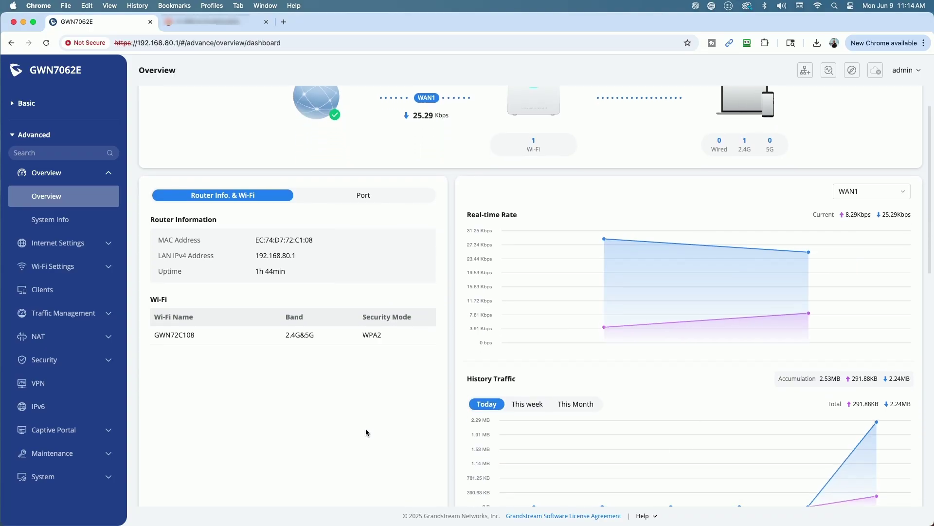
scroll(366, 432, down, 10)
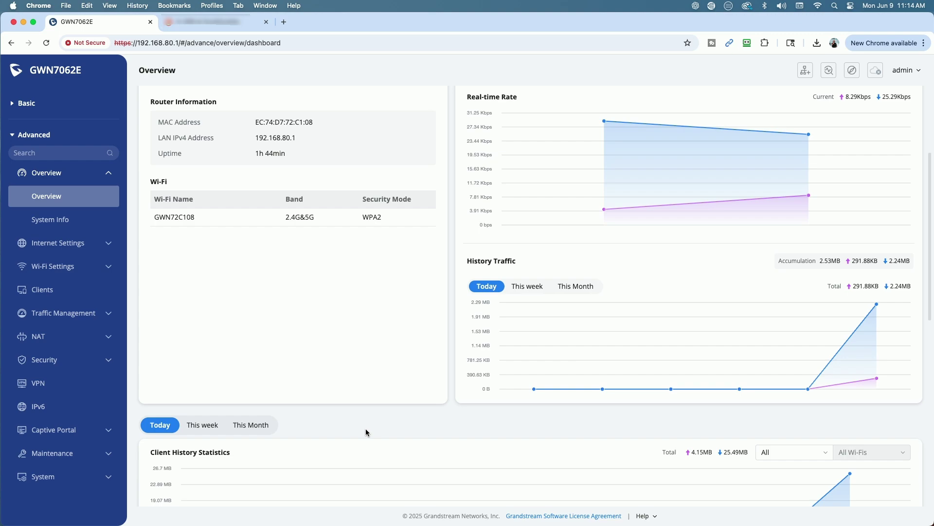
scroll(366, 433, down, 3)
scroll(365, 431, up, 15)
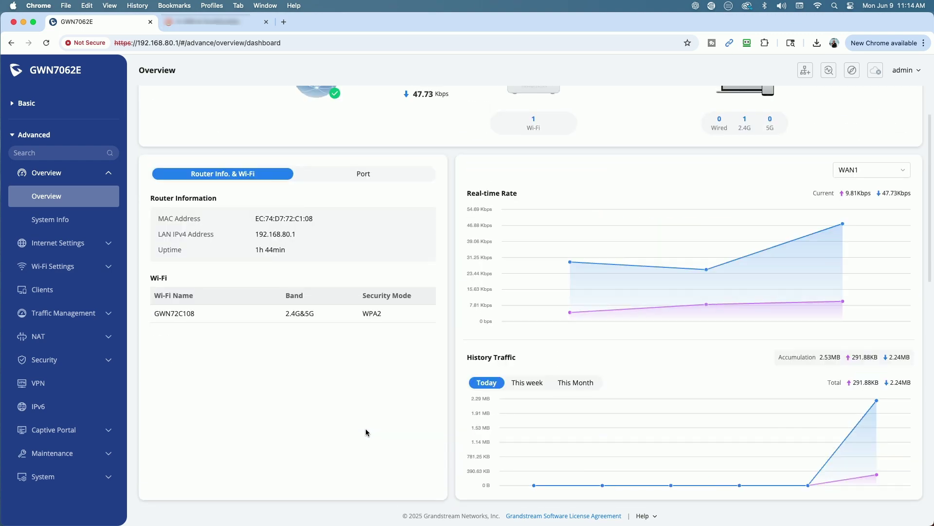
click(68, 223)
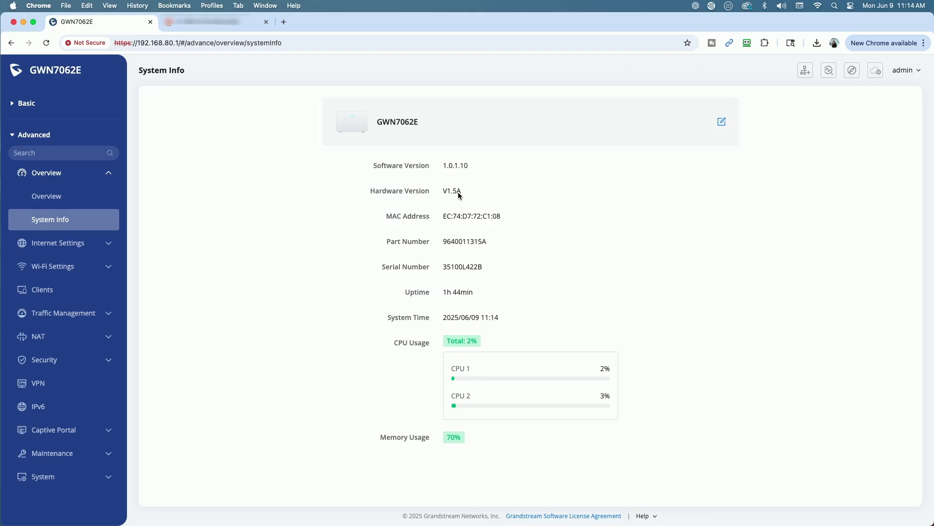
Open LAN Settings to view LAN IP 192.168.80.1 with mask 255.255.255.0
click(61, 247)
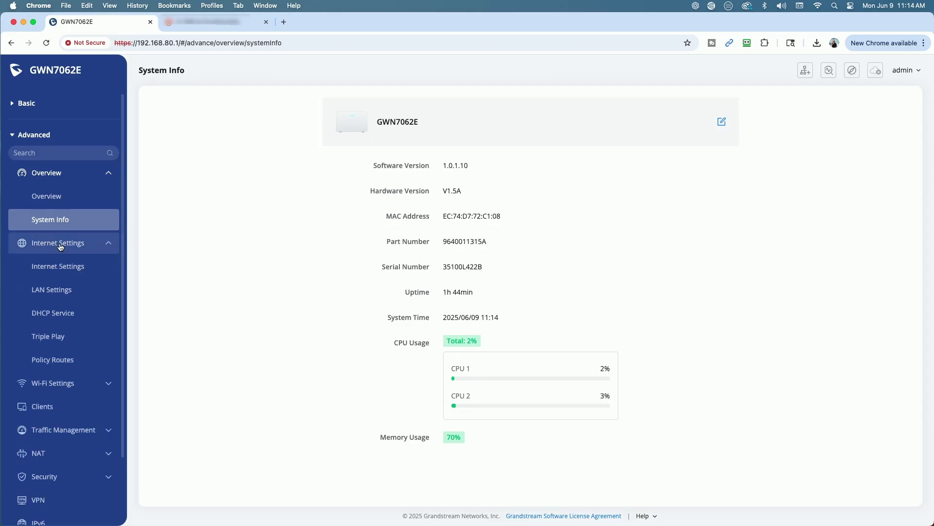
click(58, 266)
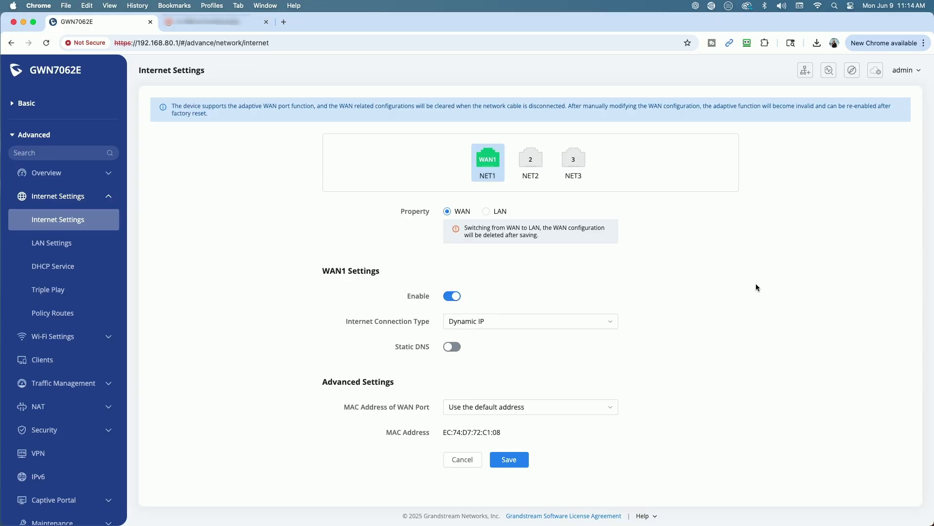
click(57, 247)
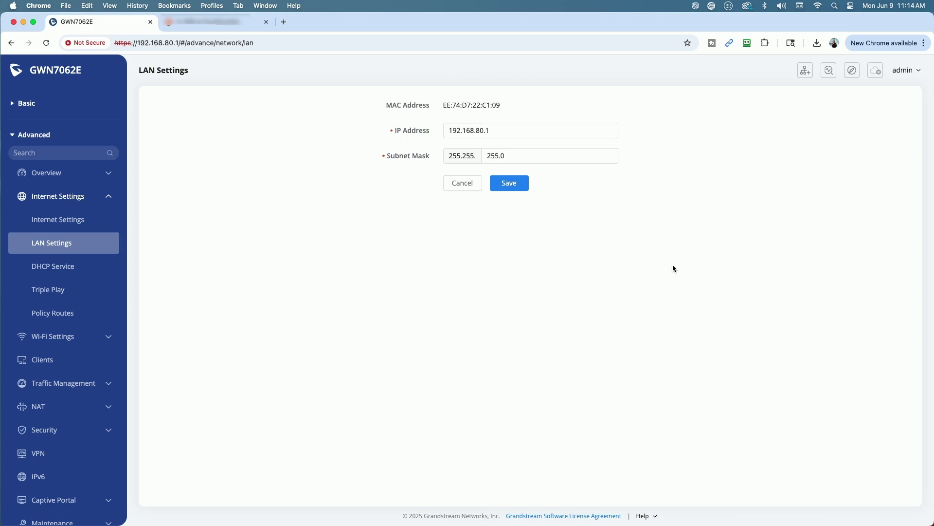
Check the DHCP Service address pool settings, then go to the Triple Play page
click(52, 266)
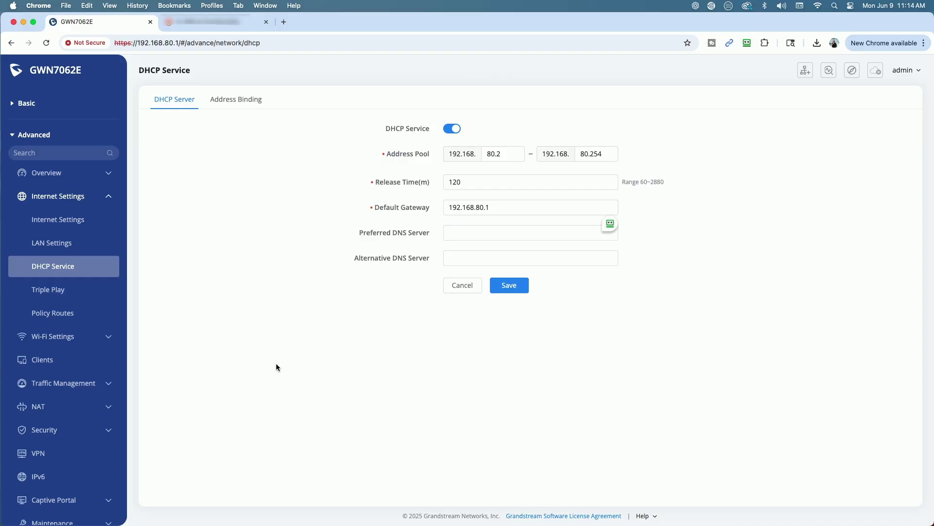
click(54, 244)
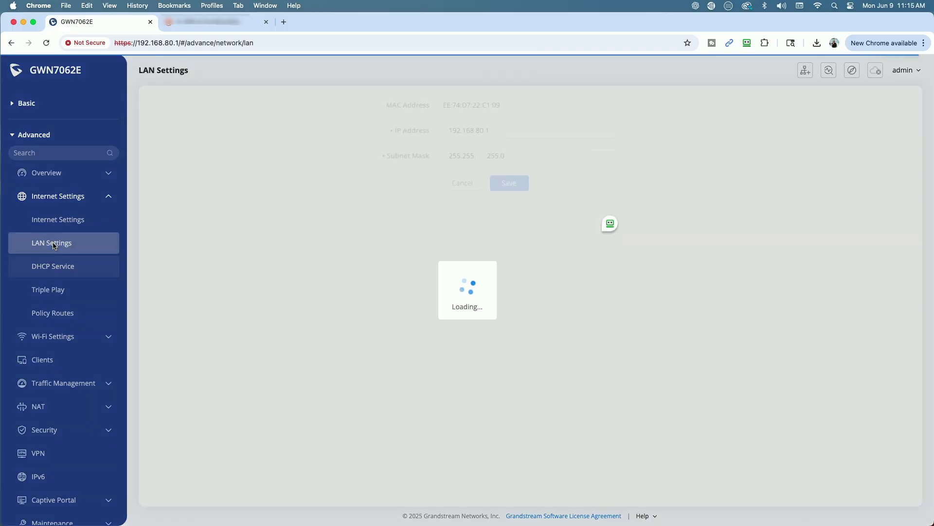
click(54, 269)
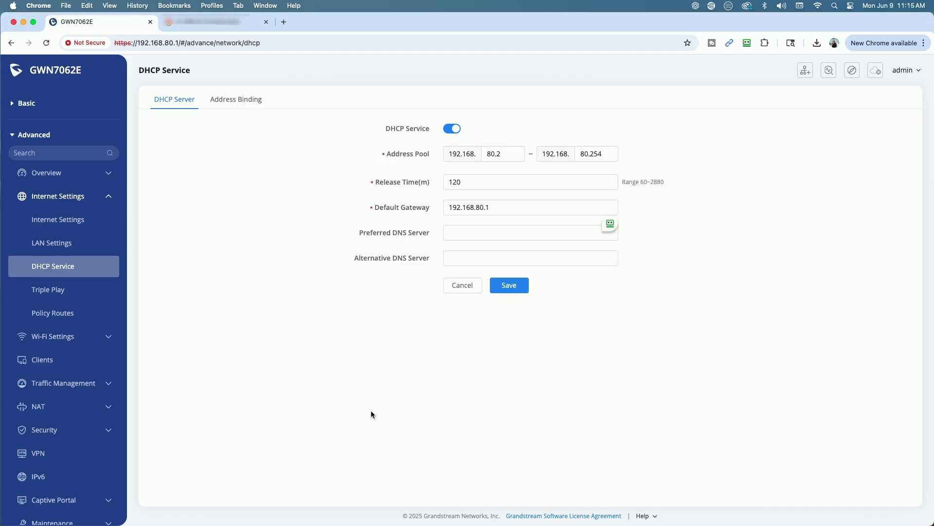
click(48, 291)
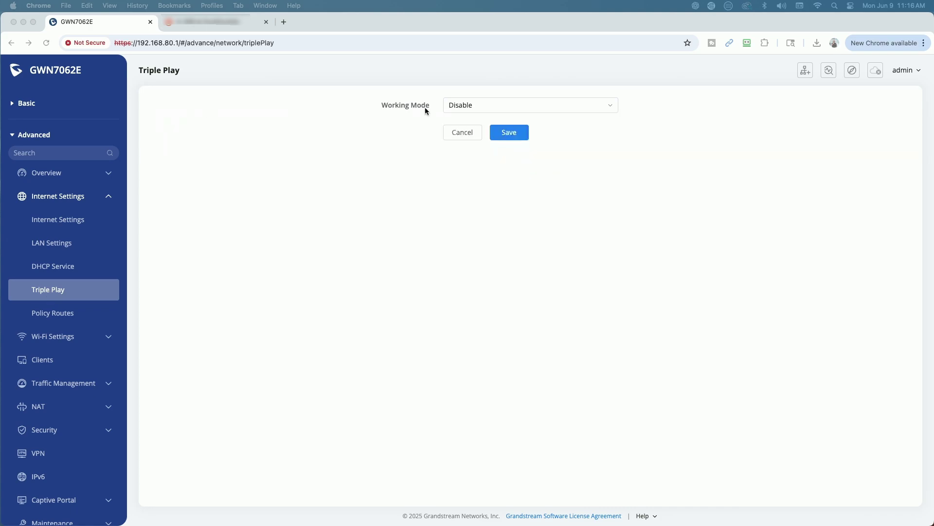
Set Triple Play Working Mode to IPTV on NET2 with ISP Malaysia-Maxis 1
click(613, 115)
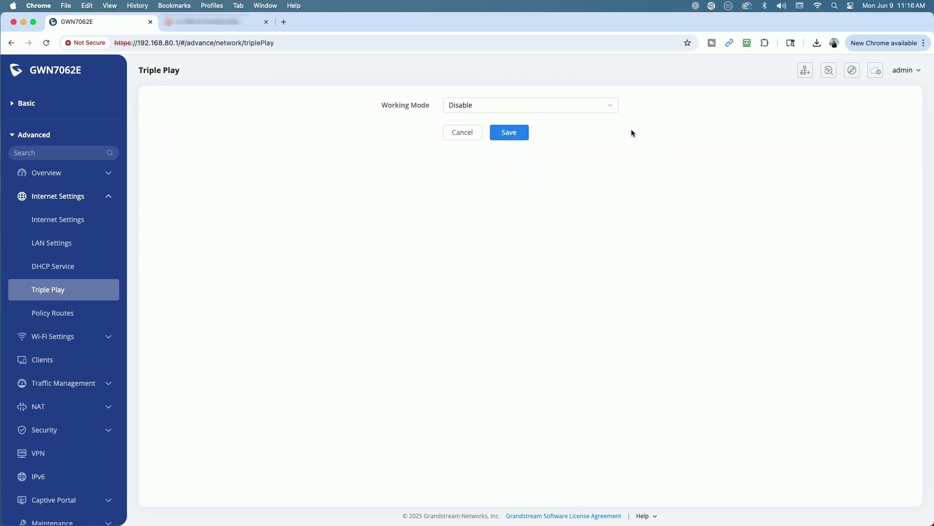
click(613, 110)
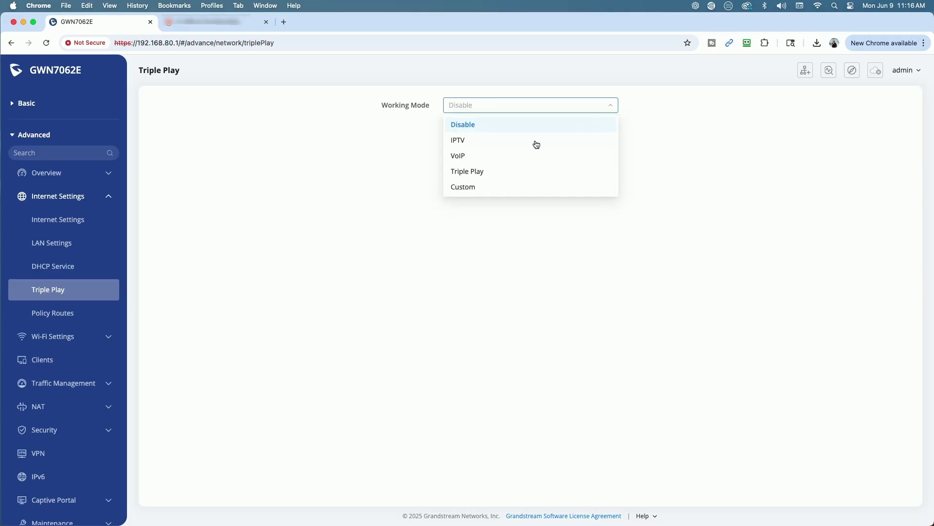
click(472, 141)
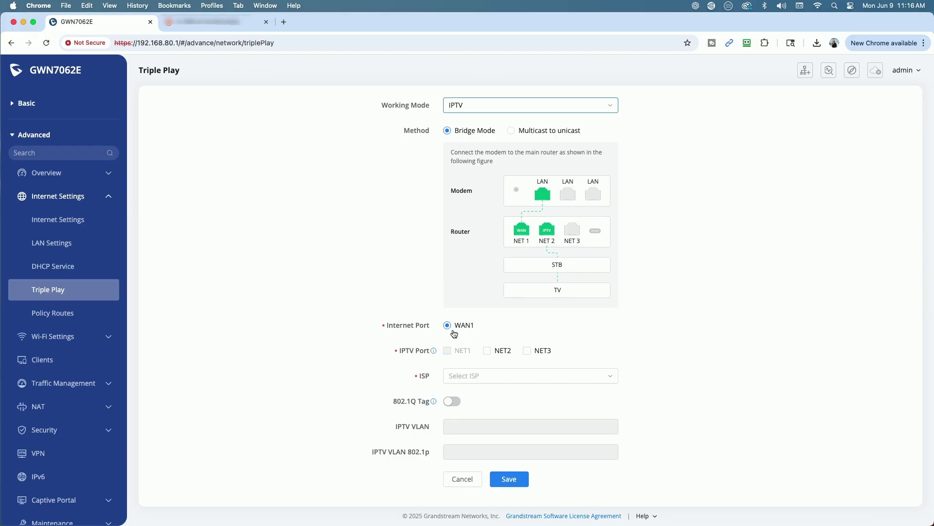
click(487, 351)
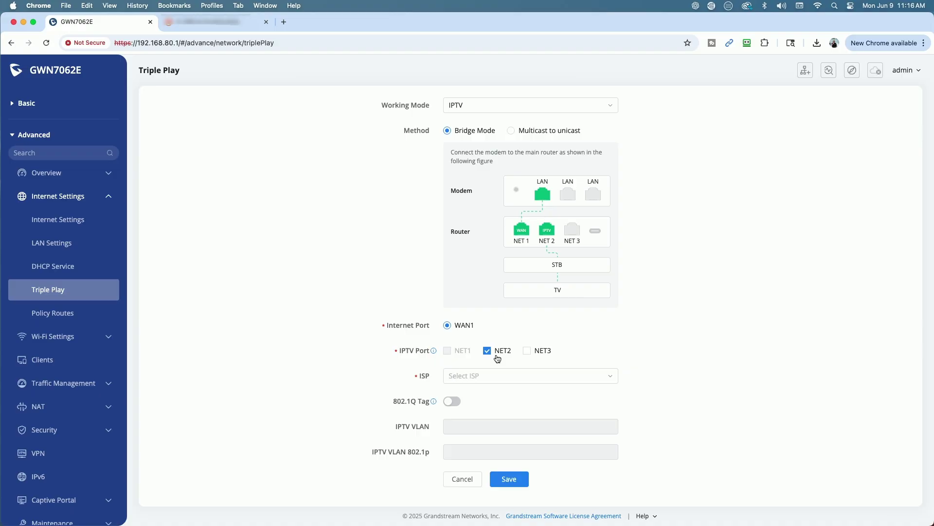
click(612, 381)
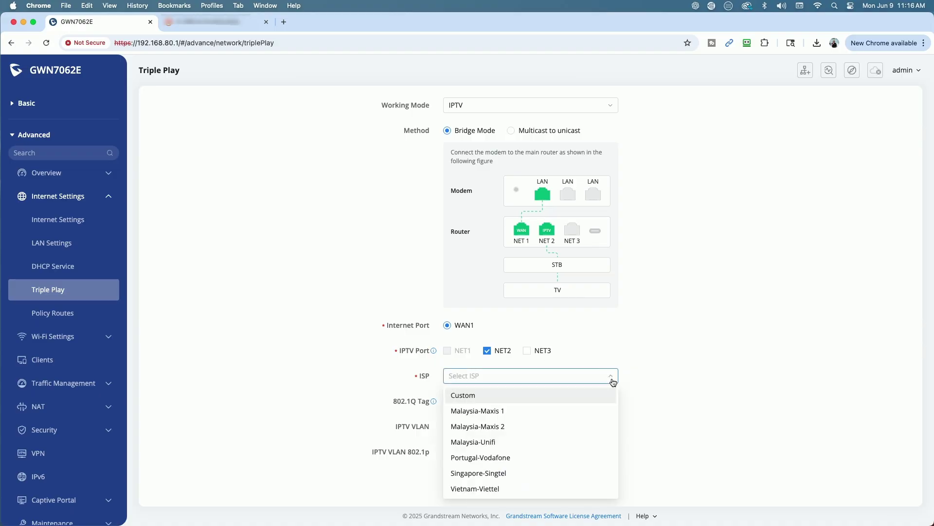
click(603, 411)
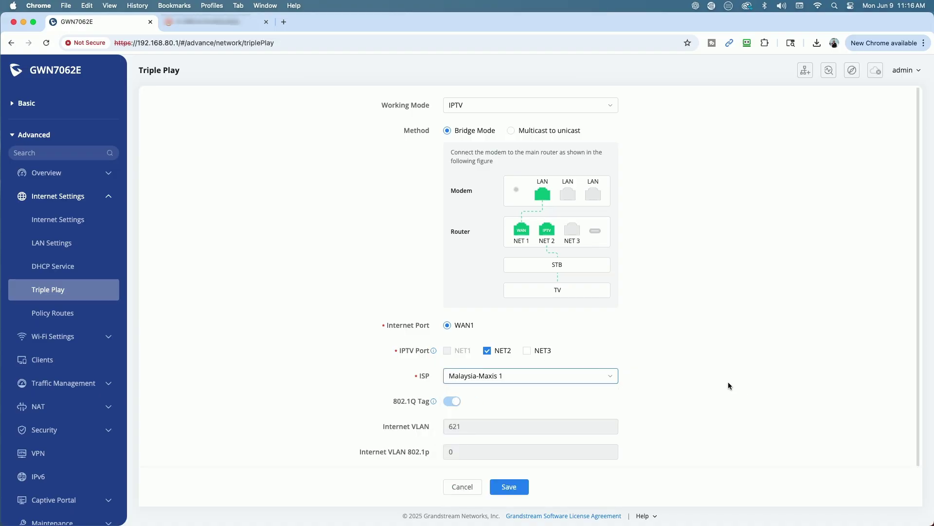
scroll(732, 383, down, 2)
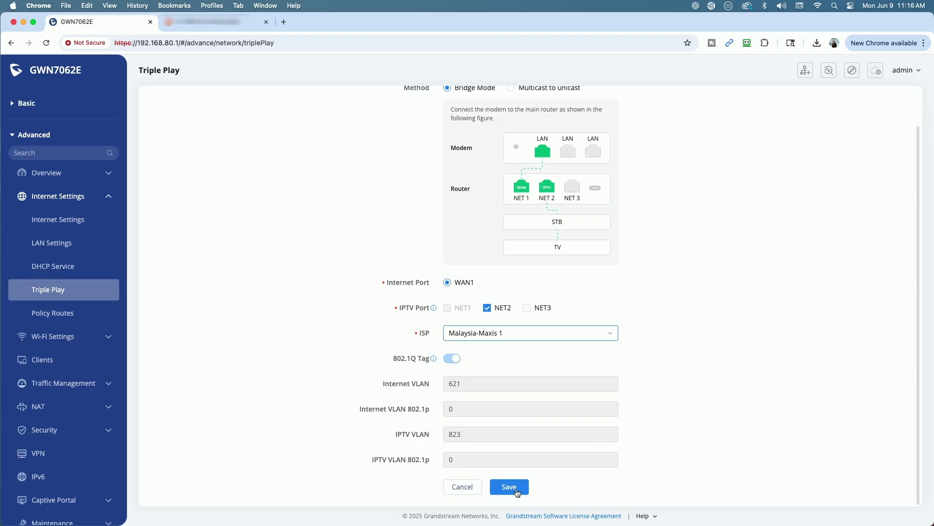
scroll(777, 372, up, 2)
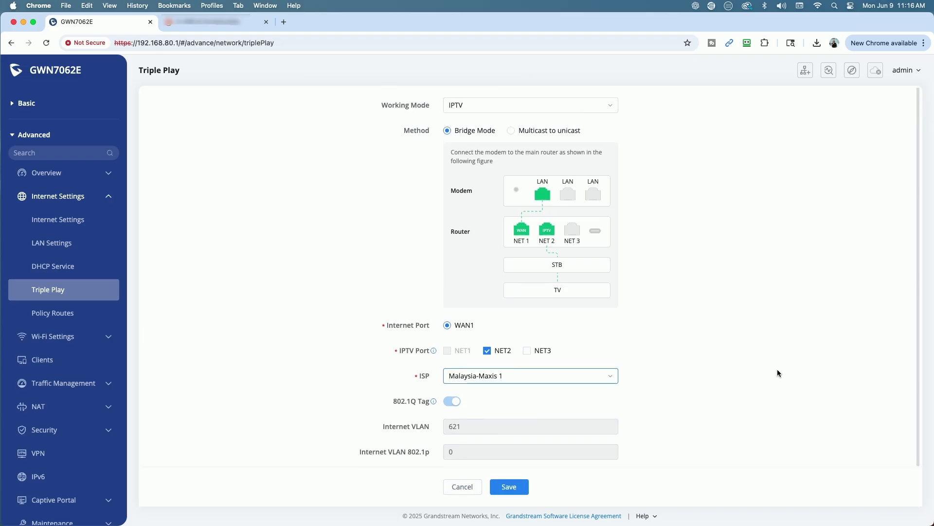
Switch the Working Mode through VoIP and Triple Play, ending on Custom
click(536, 108)
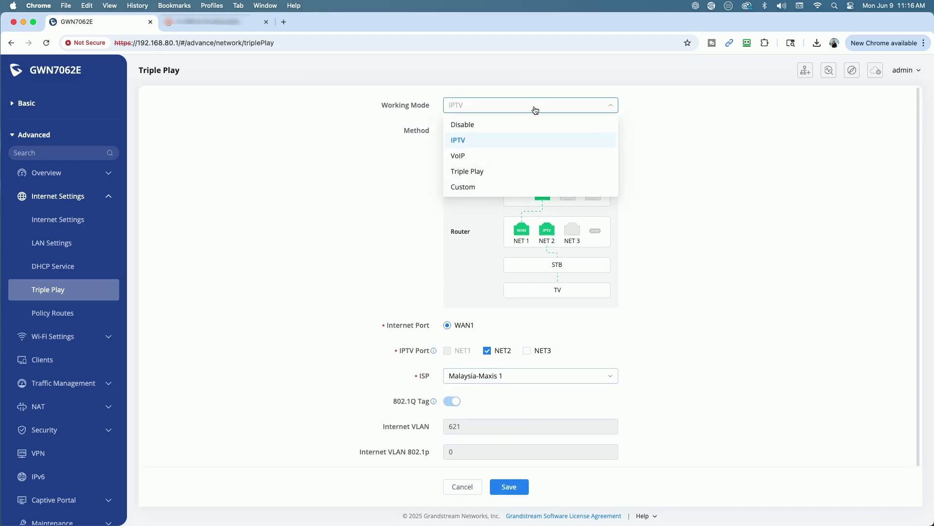
click(492, 156)
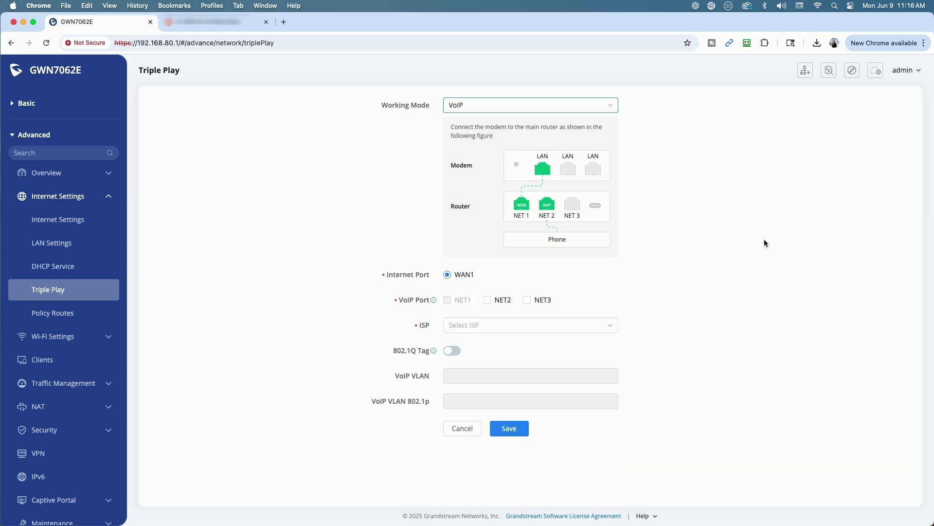
click(609, 108)
click(482, 172)
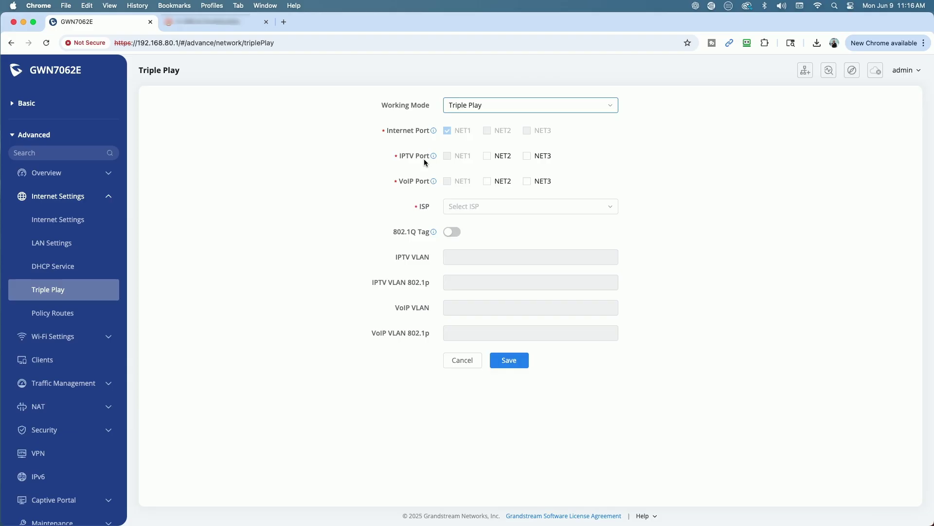
click(587, 106)
click(478, 193)
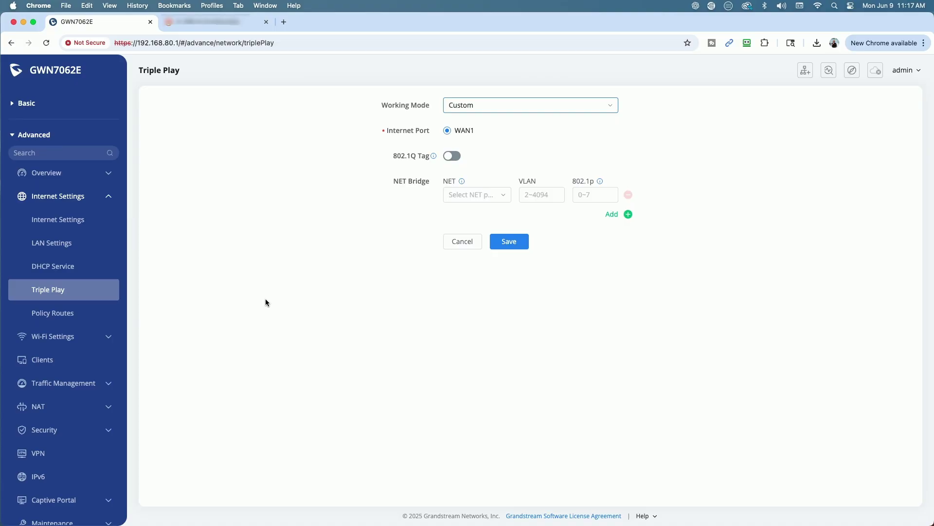
Look over Policy Routes and the Wi-Fi General Settings channels, ending on the empty Mesh page
click(58, 312)
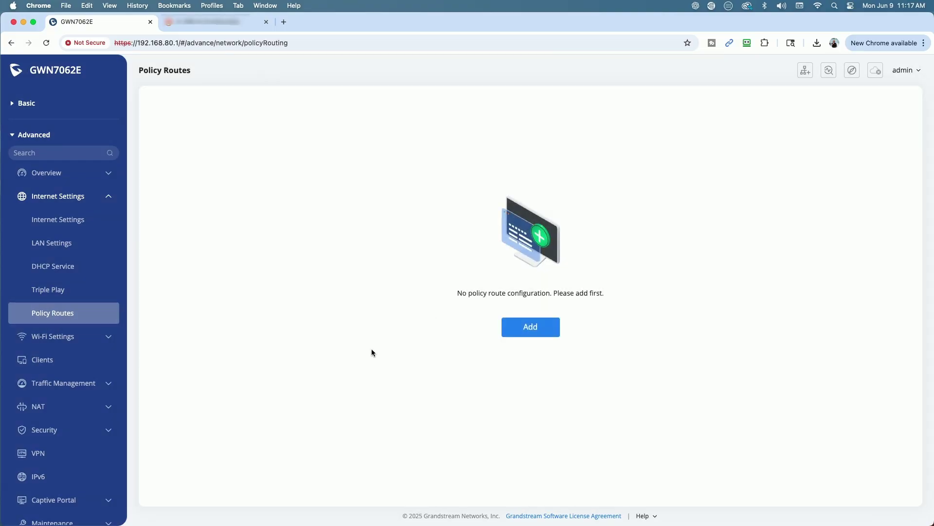
click(61, 335)
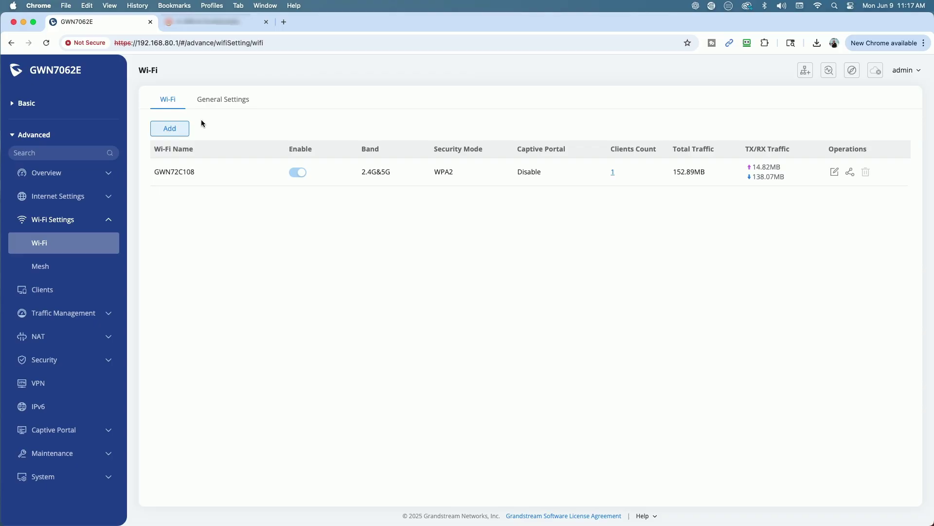
click(215, 103)
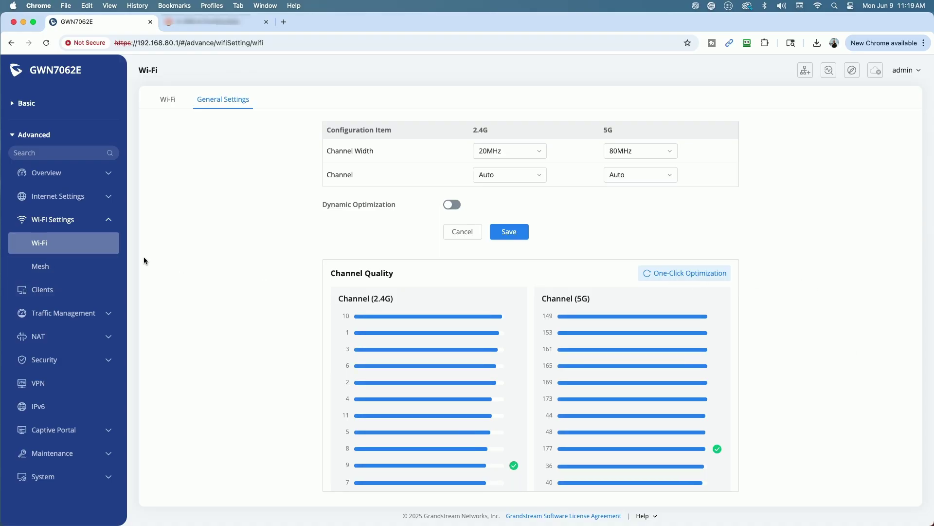
click(39, 267)
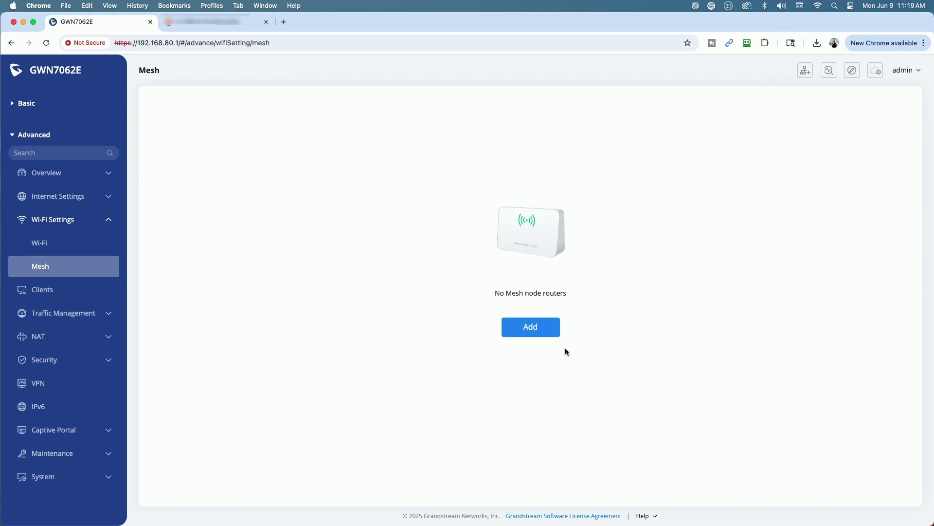
View the connected clients and this week's and this month's traffic statistics
click(47, 296)
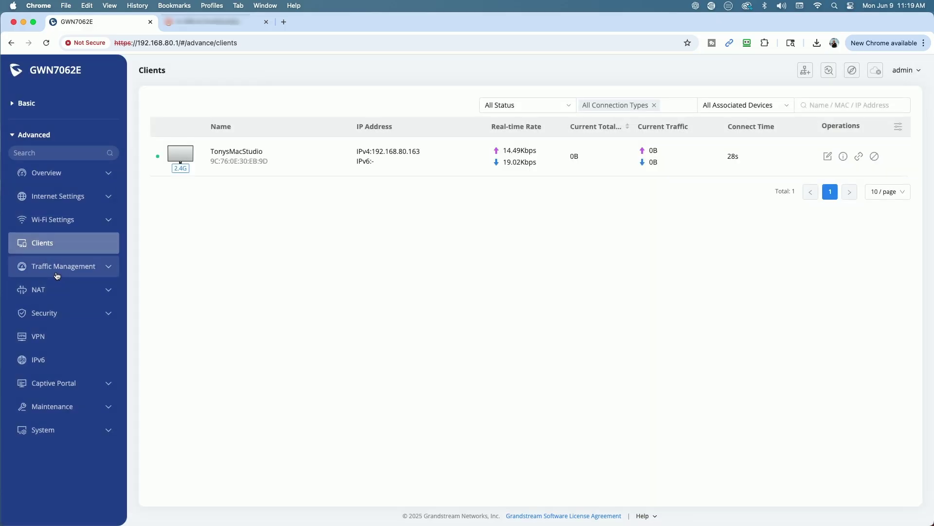
click(83, 268)
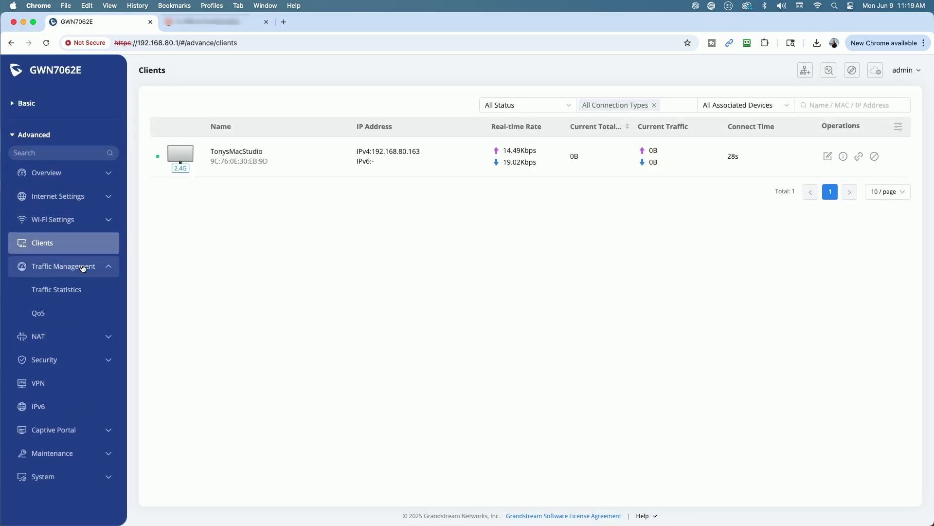
click(52, 292)
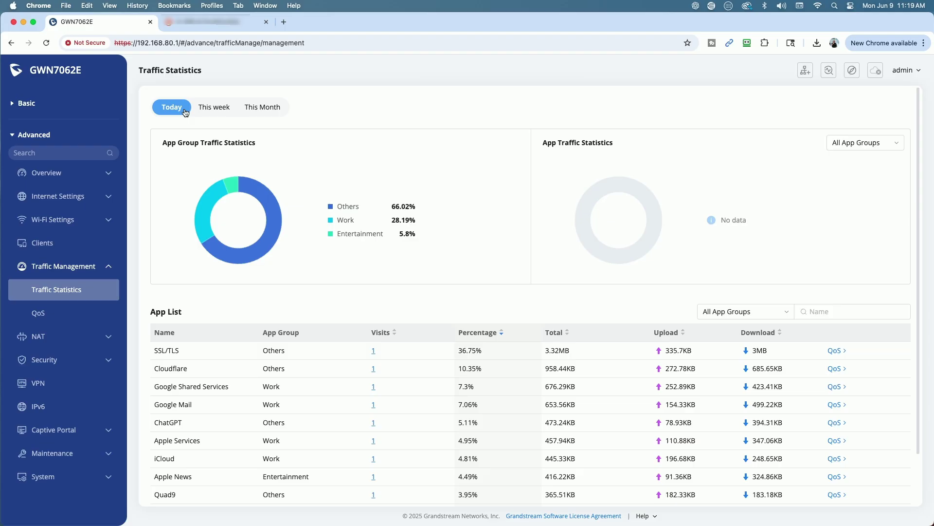
click(224, 109)
click(264, 107)
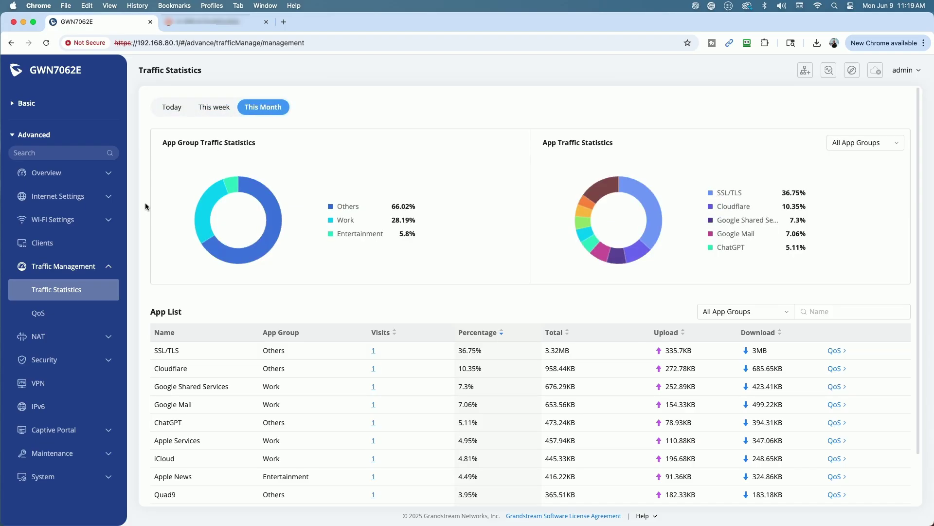
Review QoS Basic Settings, then the APP QoS group priorities, expanding and collapsing Gaming
click(52, 312)
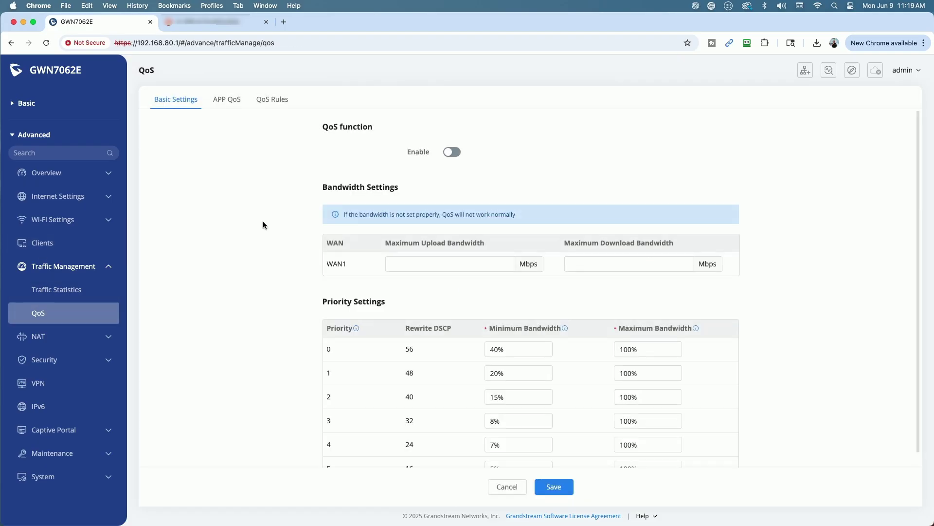
scroll(264, 225, down, 2)
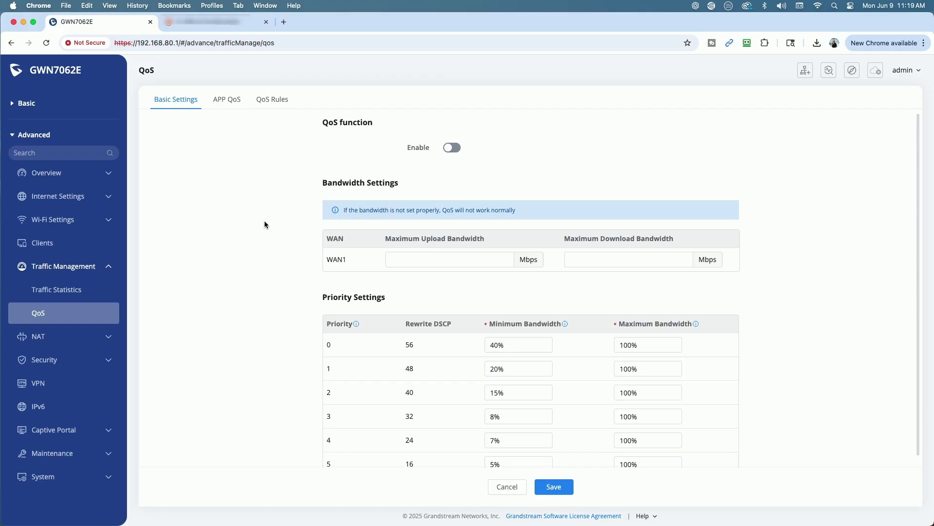
scroll(264, 224, down, 1)
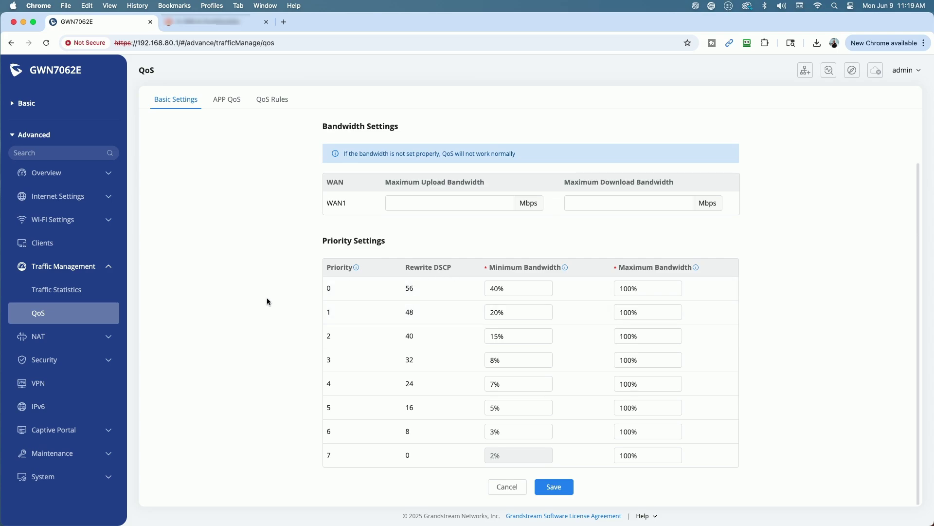
scroll(246, 313, up, 3)
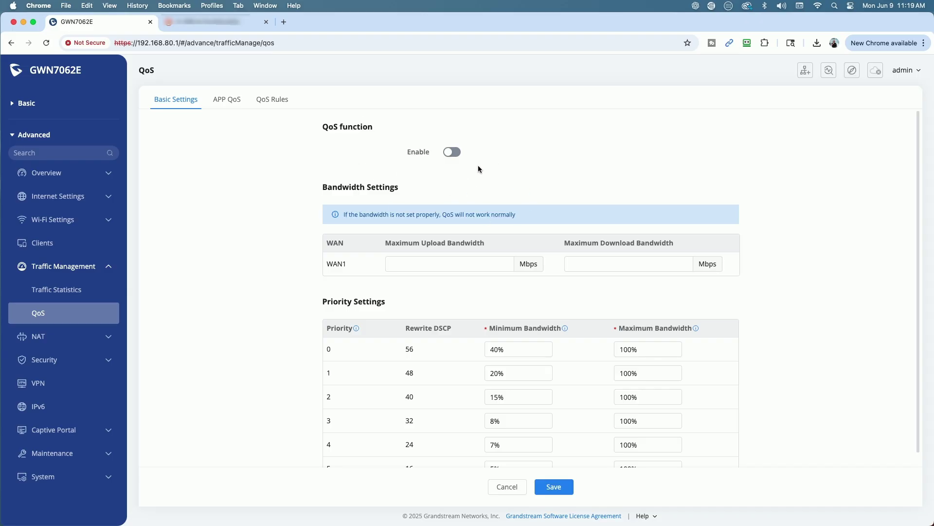
click(231, 102)
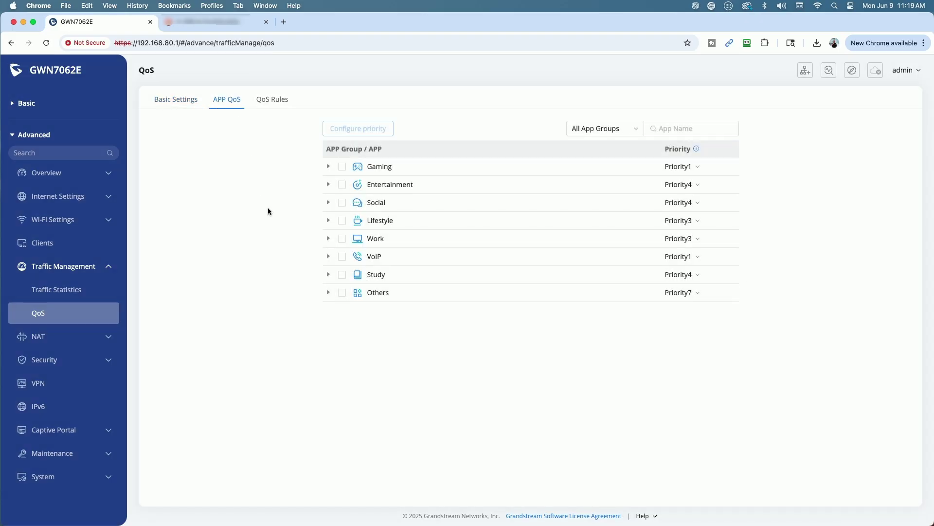
click(329, 166)
click(329, 166)
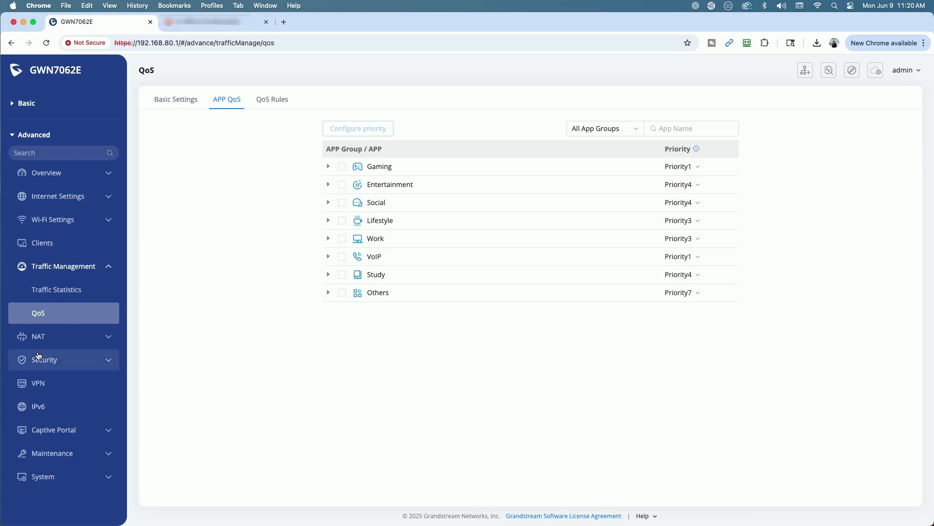
Look at NAT Port Forwarding rules and start adding a DDNS entry
click(38, 337)
click(63, 365)
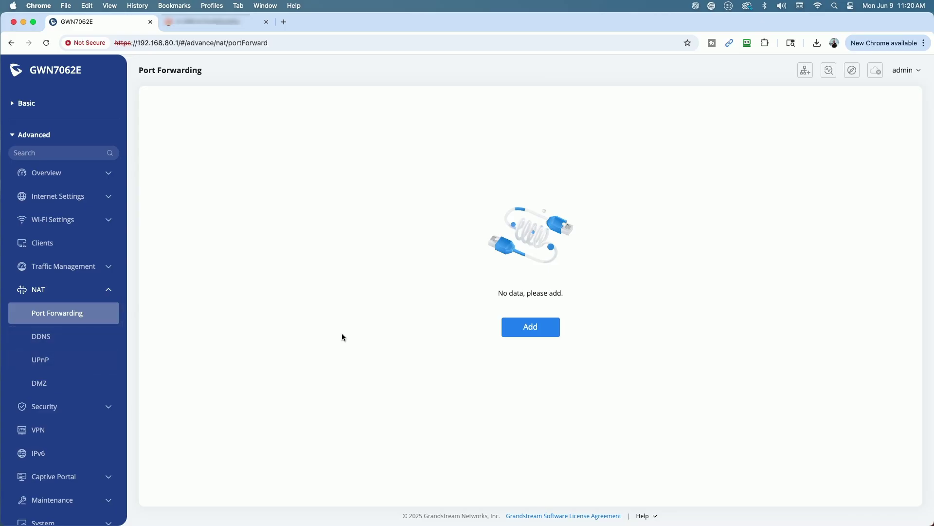
click(44, 338)
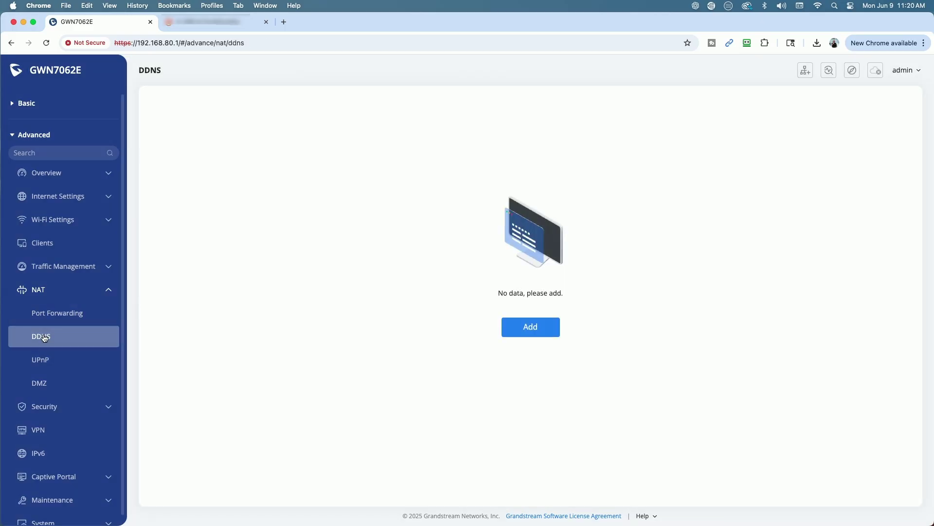
click(524, 329)
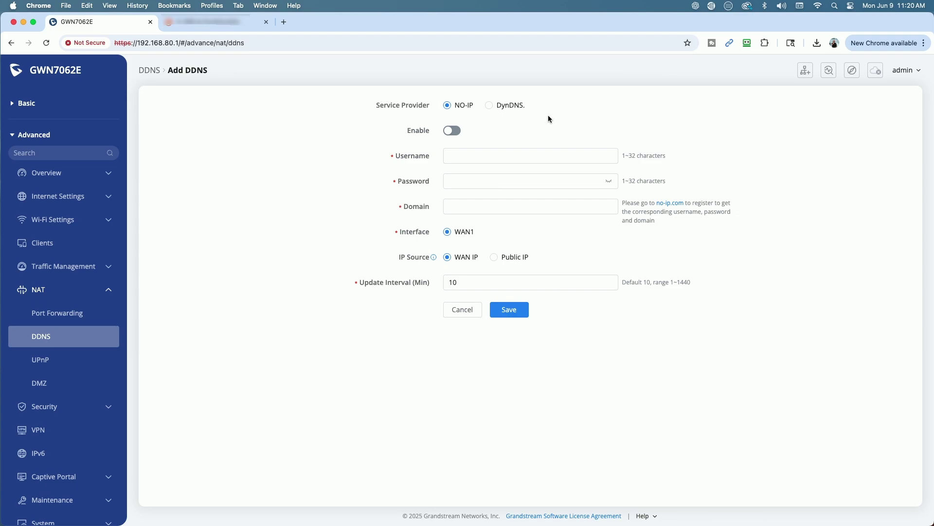
Browse the UPnP and DMZ pages, then the Security Firewall settings
click(53, 360)
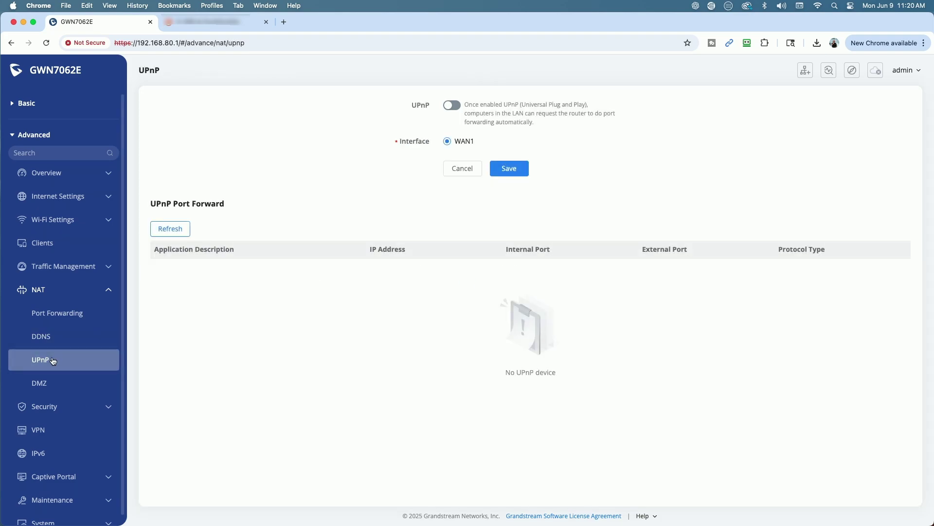
click(46, 384)
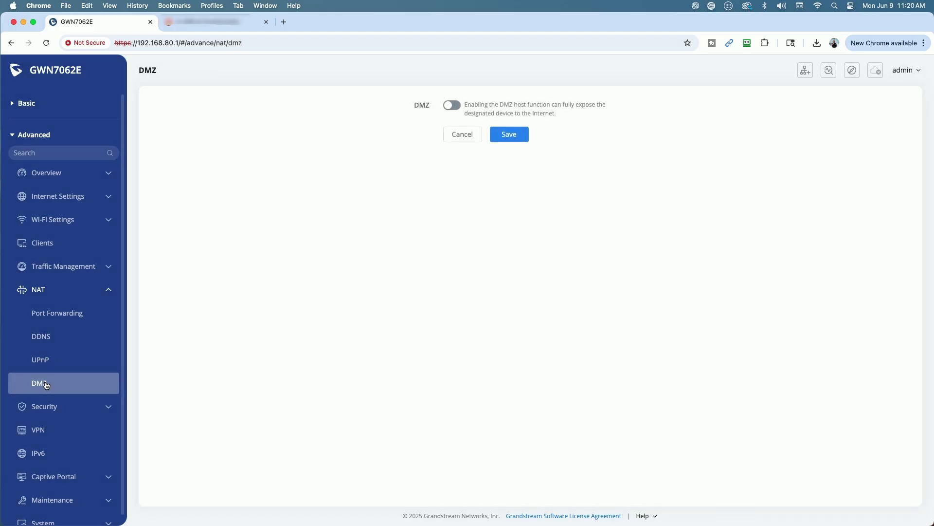
click(88, 409)
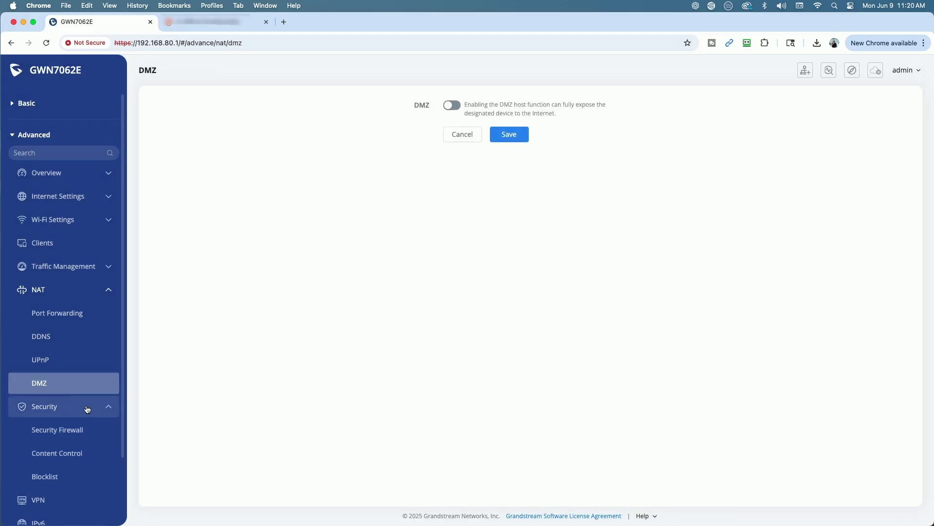
click(77, 430)
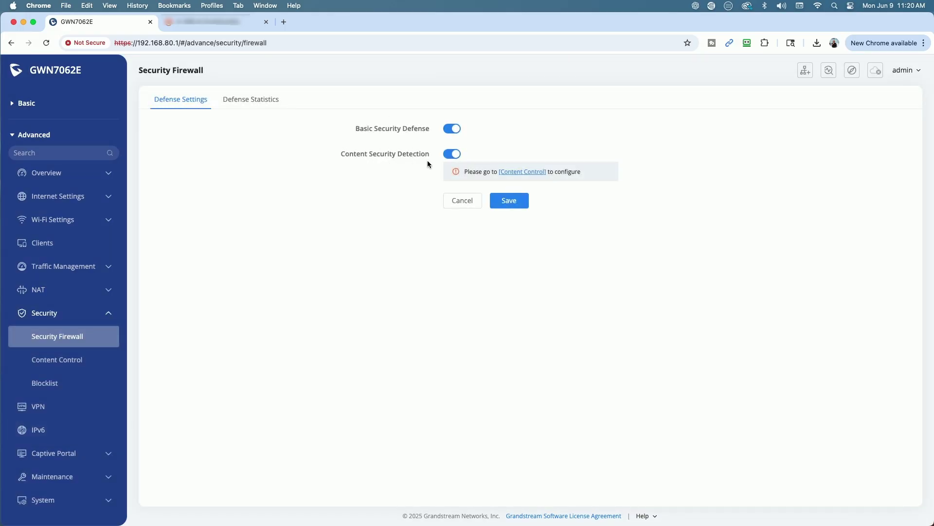
Check the firewall's Defense Statistics
click(271, 99)
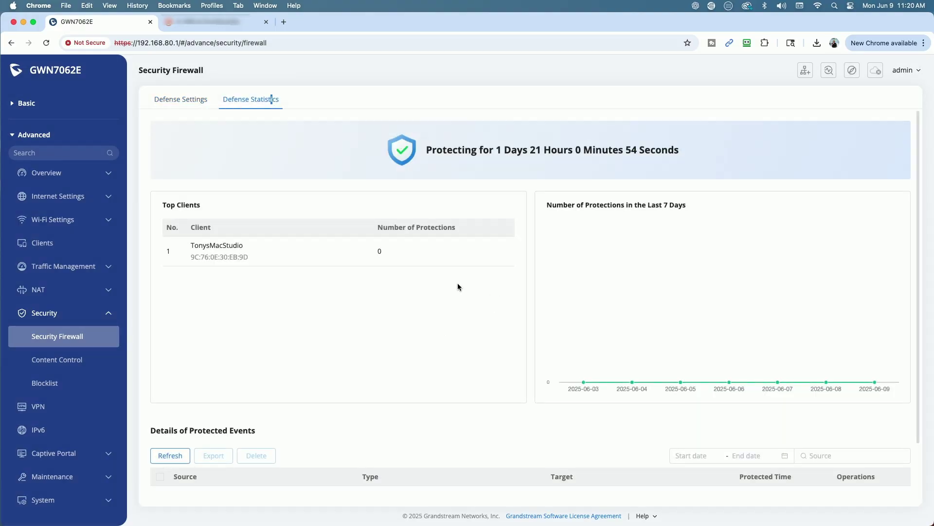
scroll(500, 276, down, 1)
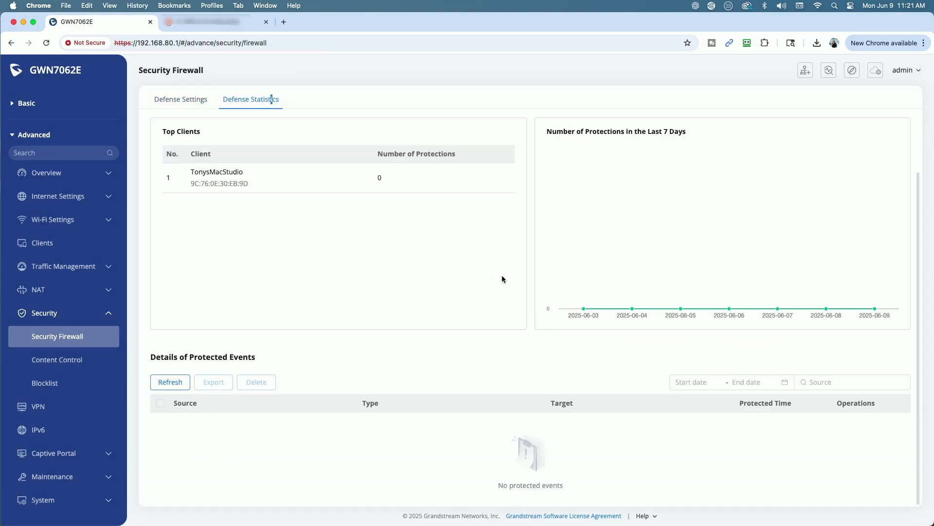
scroll(503, 274, up, 1)
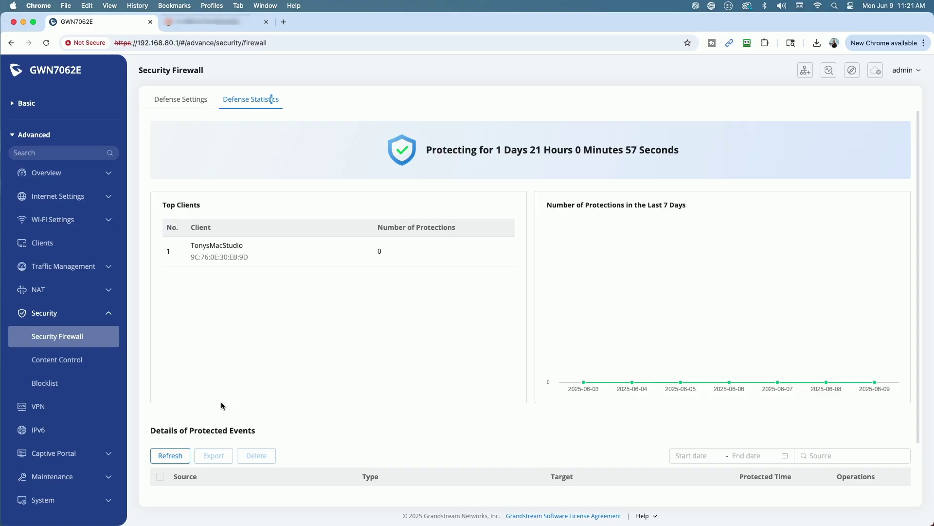
Set the Adult category's action to Block in URL Classification Filtering
click(52, 360)
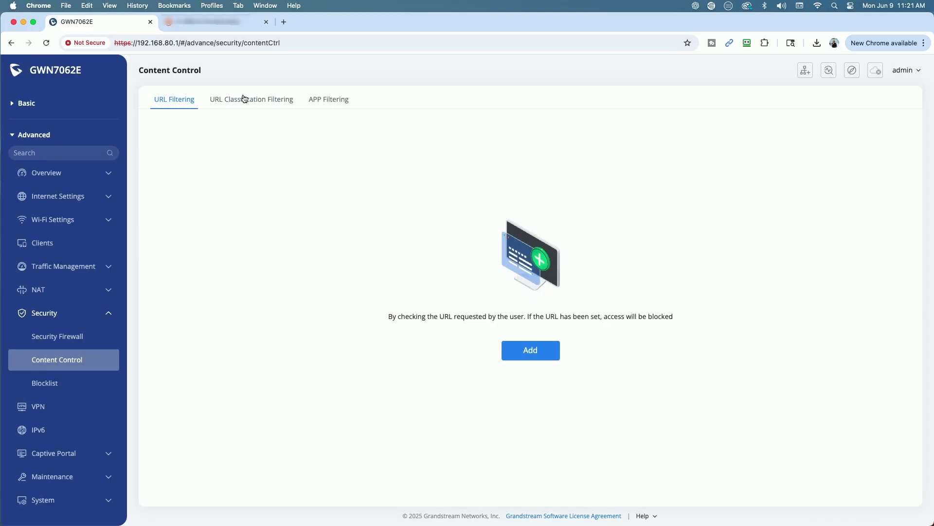
click(218, 104)
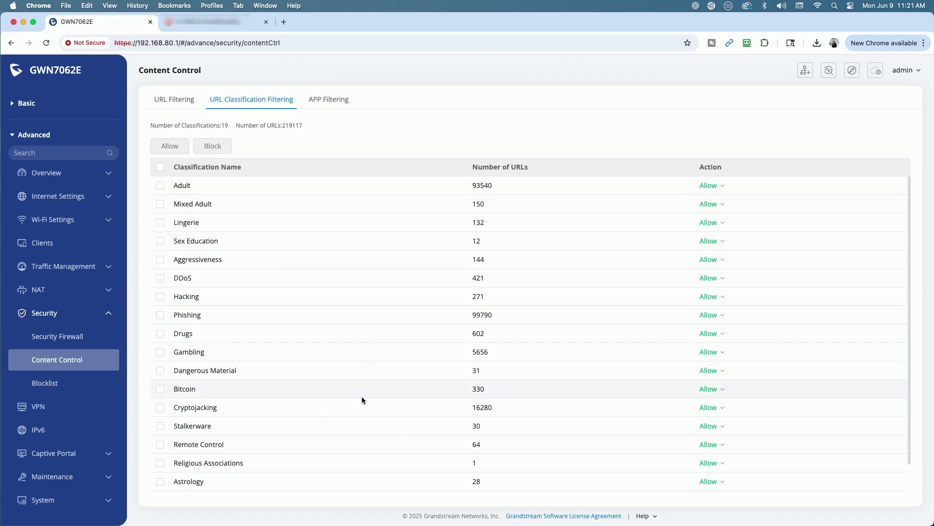
click(160, 186)
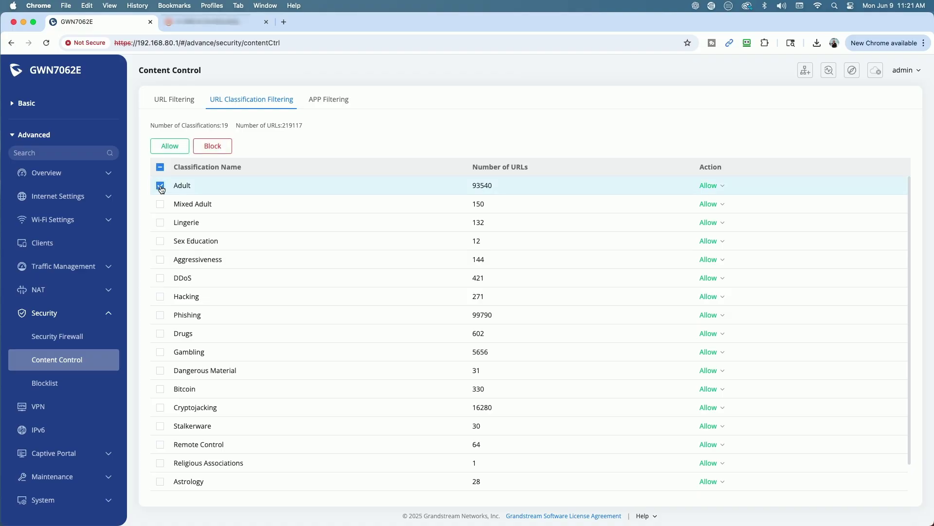
click(719, 186)
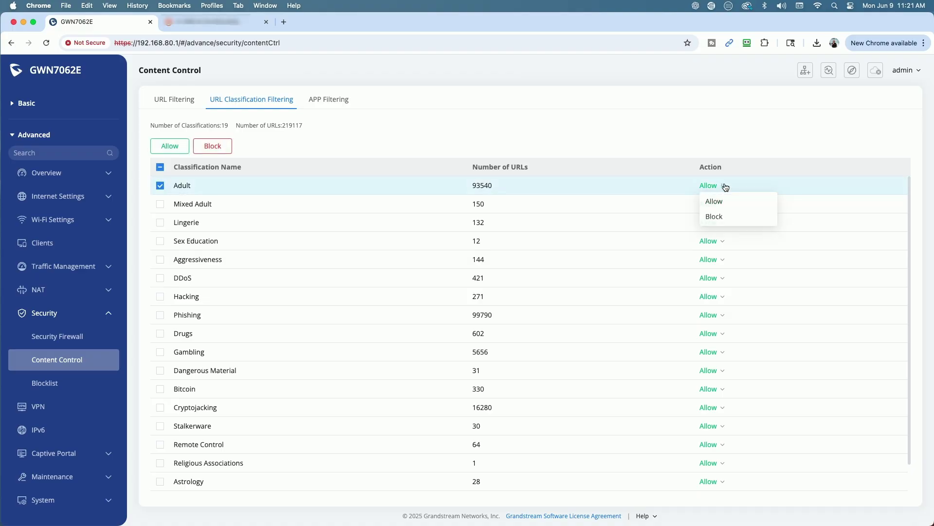
click(719, 215)
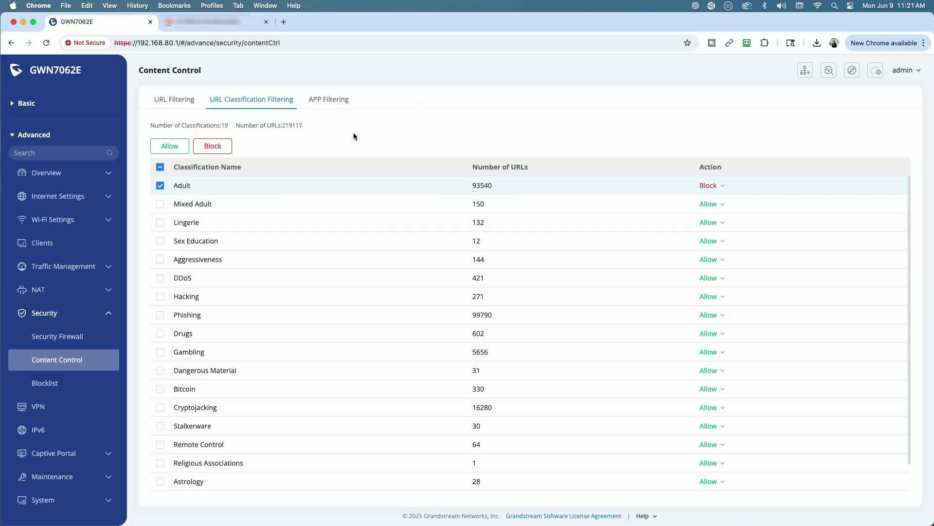
Browse APP Filtering's Gaming and Entertainment groups, then return to URL Filtering
click(336, 101)
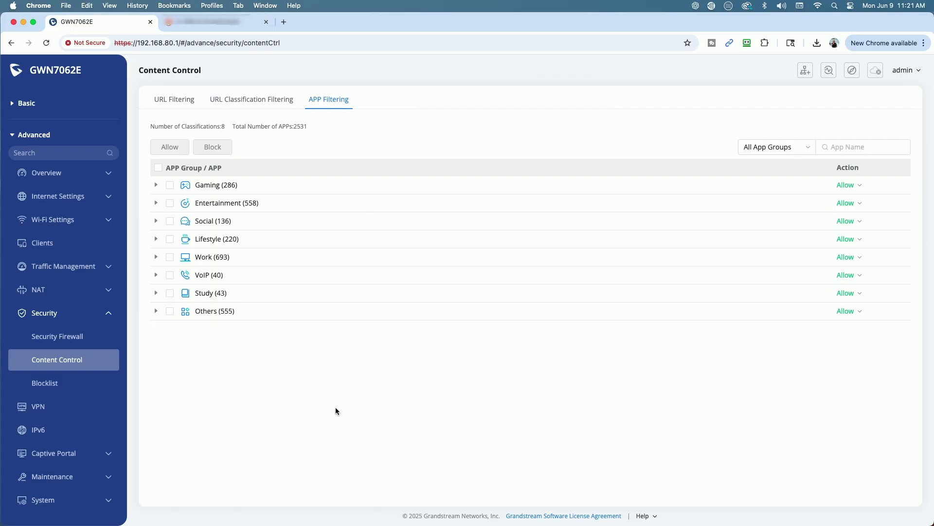
click(156, 185)
click(155, 185)
click(157, 203)
click(157, 203)
click(173, 100)
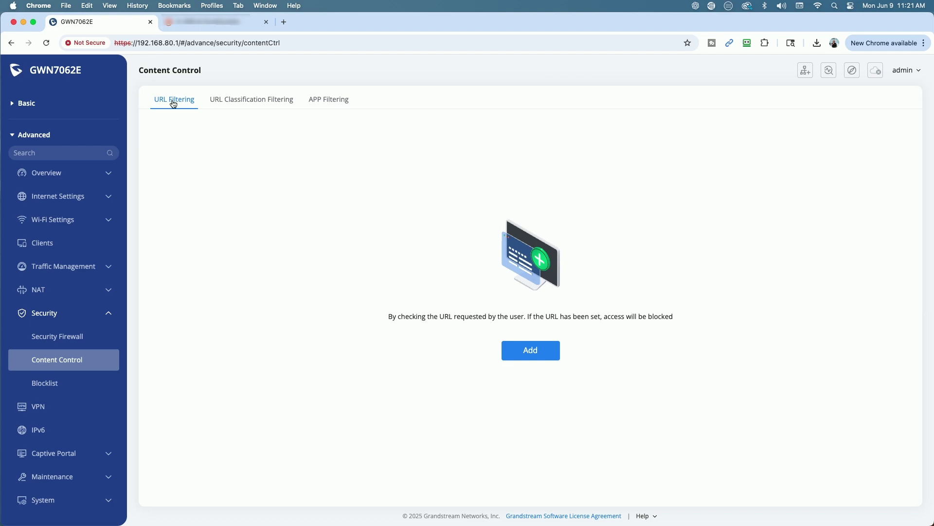
Start a wireless client blocklist entry and cancel it, then look over VPN and IPv6
click(65, 383)
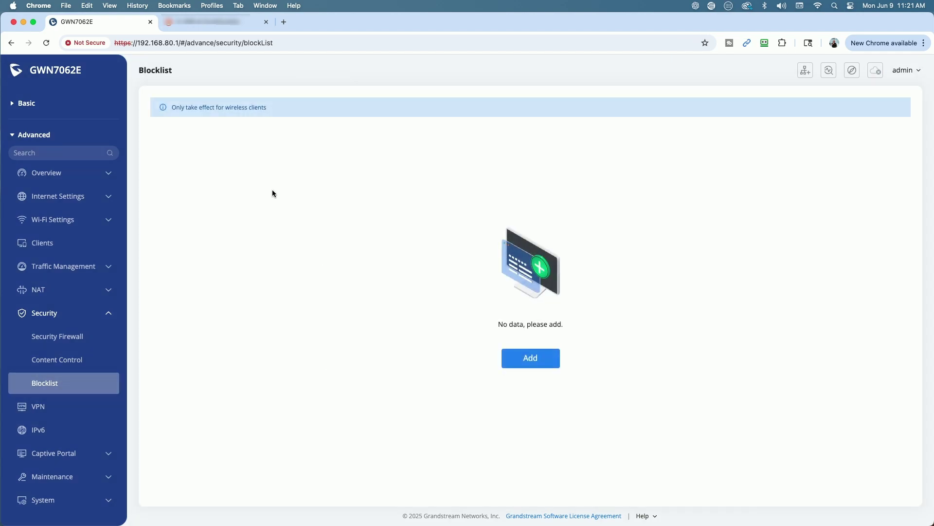
click(516, 360)
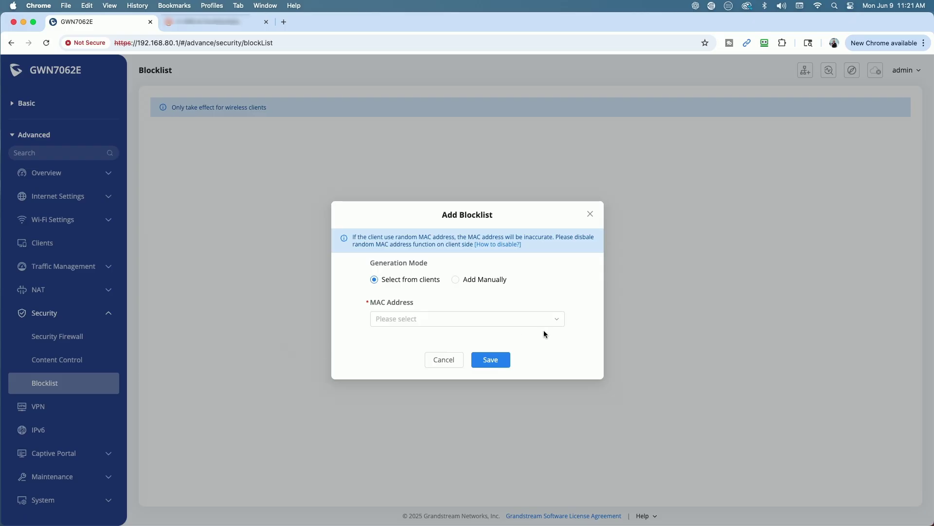
click(554, 320)
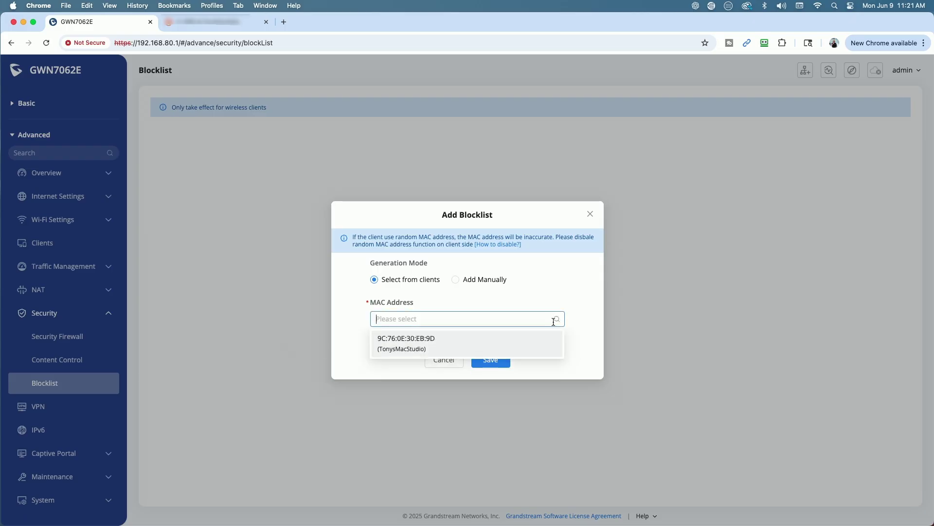
click(579, 317)
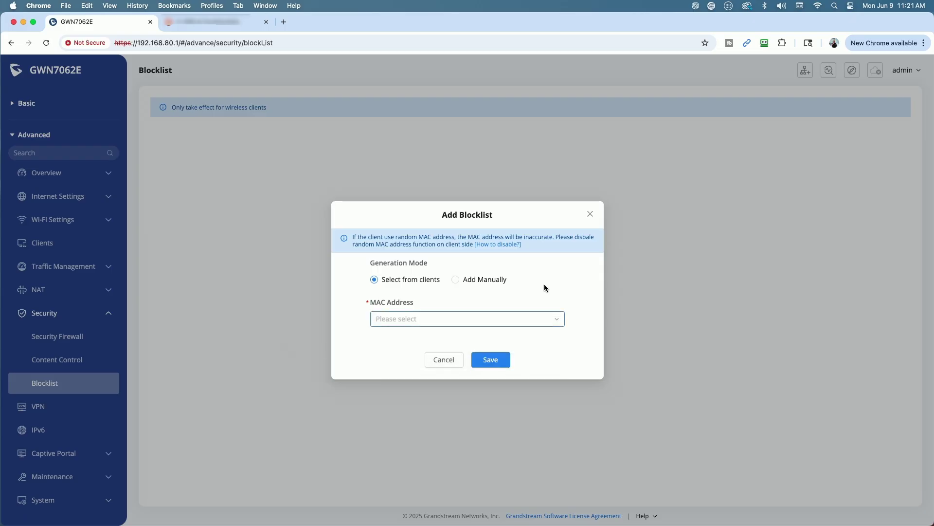
click(448, 365)
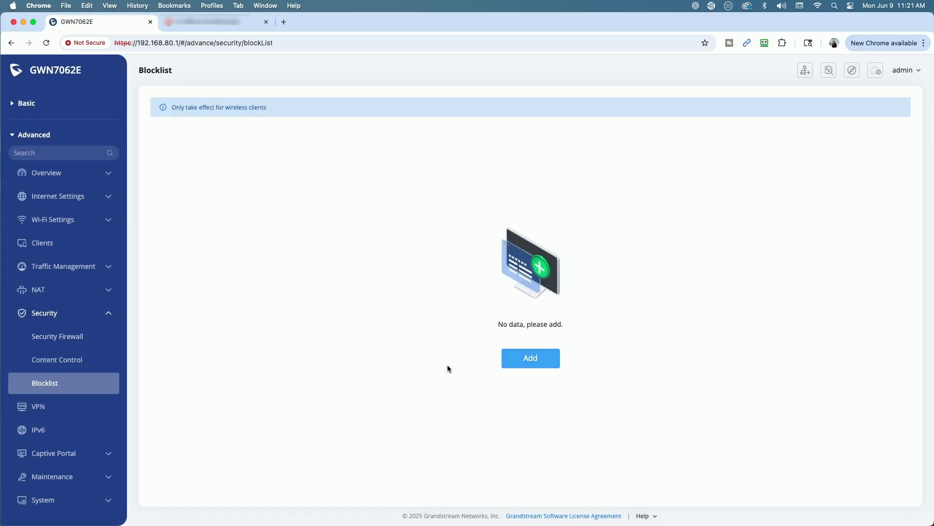
click(42, 407)
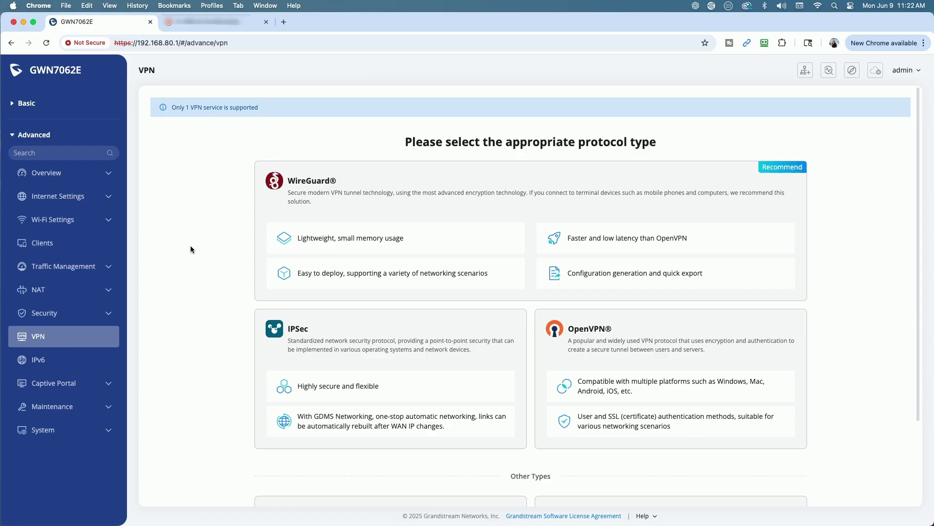
click(38, 360)
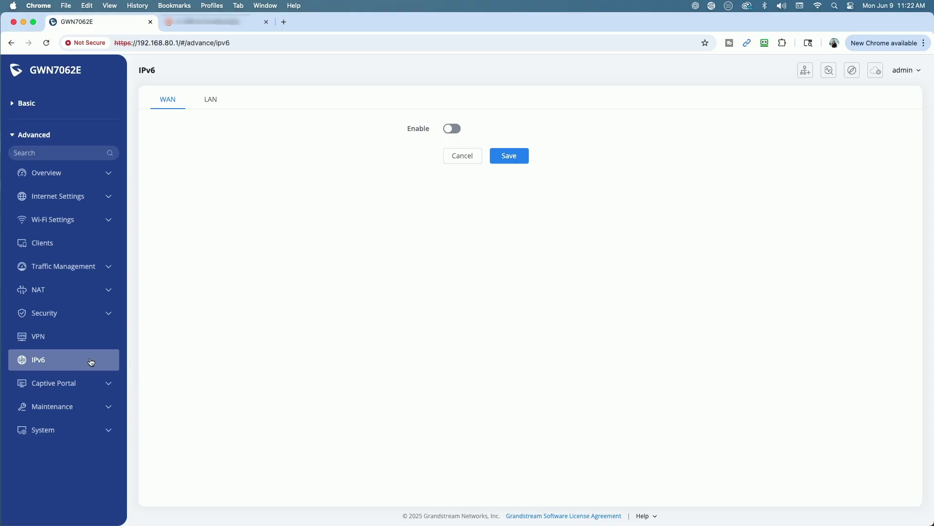
Browse Captive Portal Policy, Splash Page, Guests and the empty Vouchers page
click(59, 384)
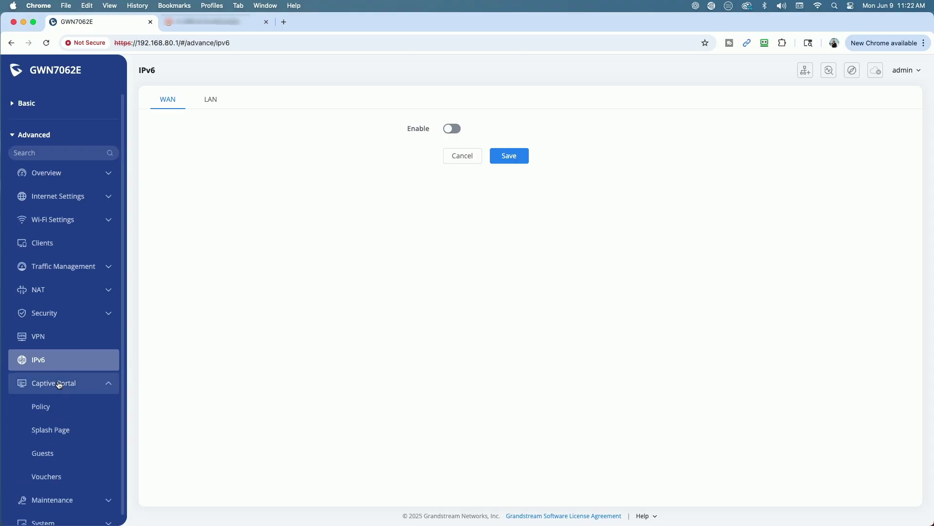
click(50, 413)
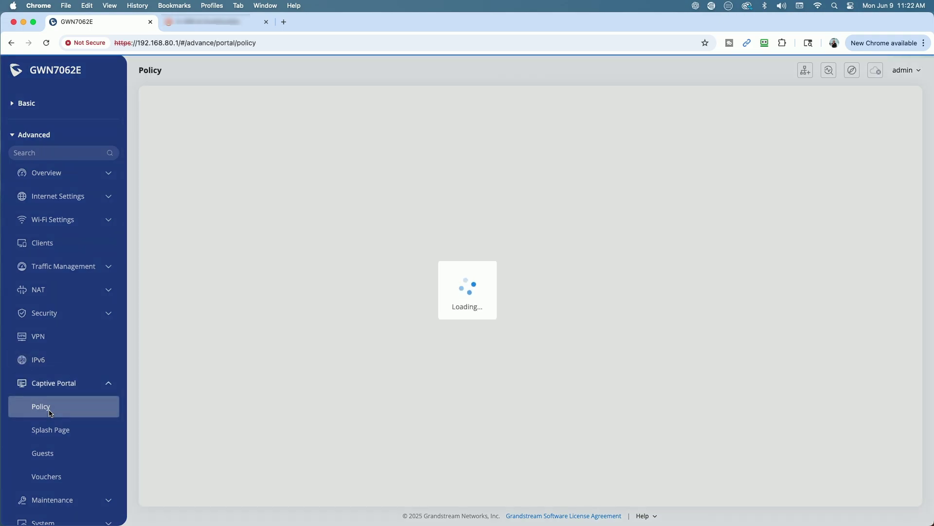
click(57, 435)
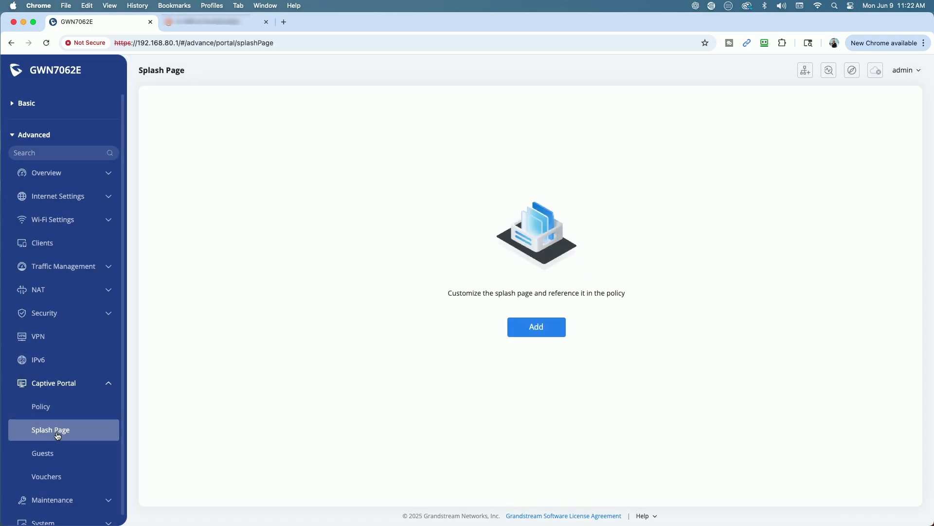
click(53, 458)
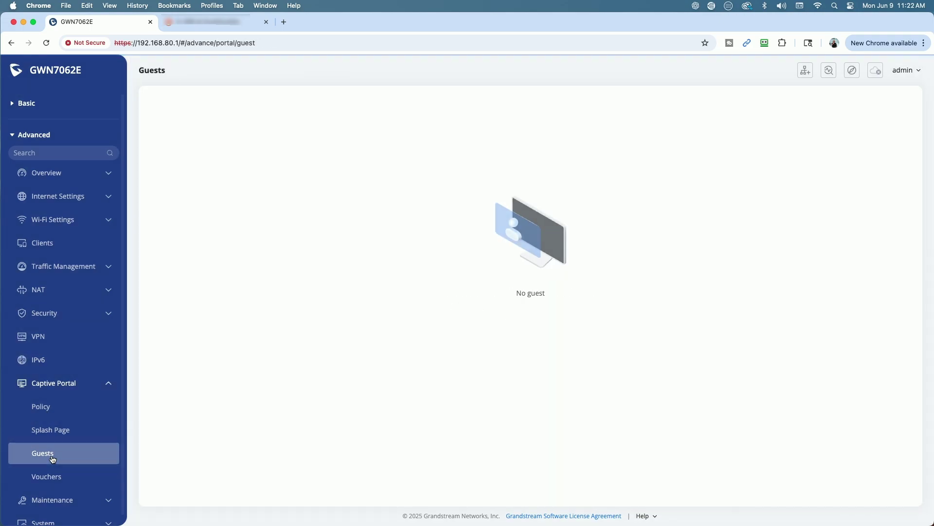
click(59, 476)
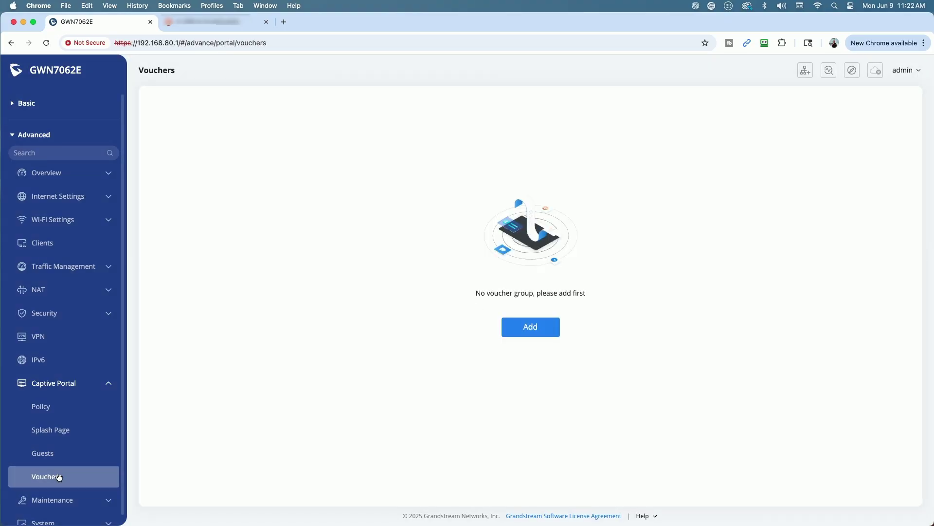
click(70, 384)
Detect new firmware on the Upgrade page and confirm version 1.0.1.10 is up to date
click(76, 408)
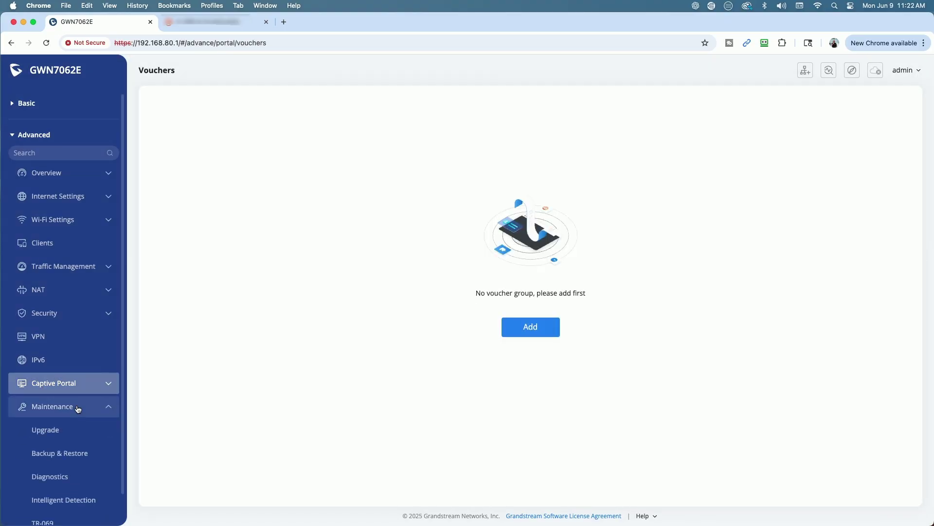
click(51, 427)
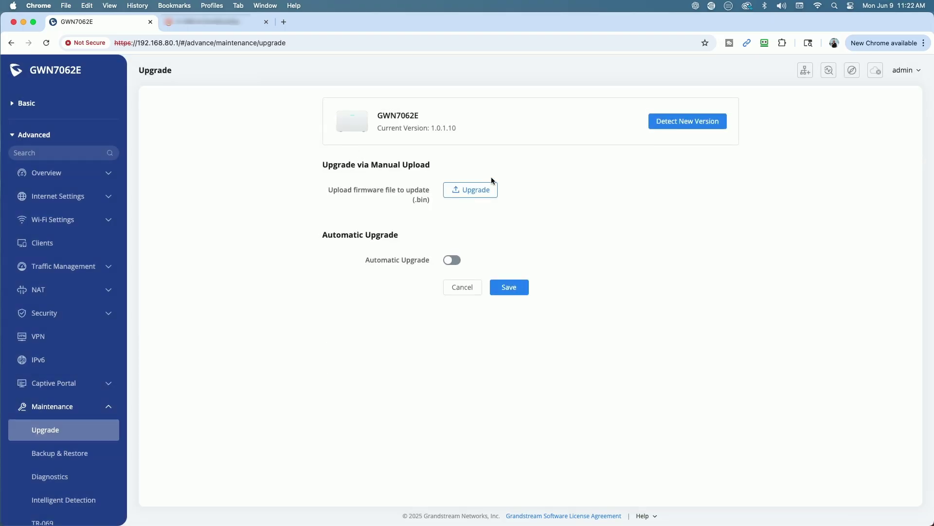
click(703, 130)
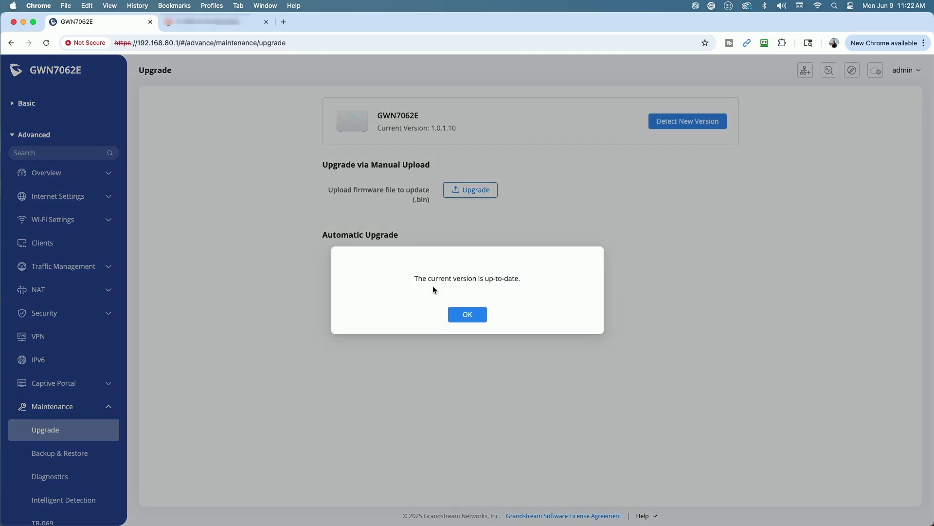
click(468, 315)
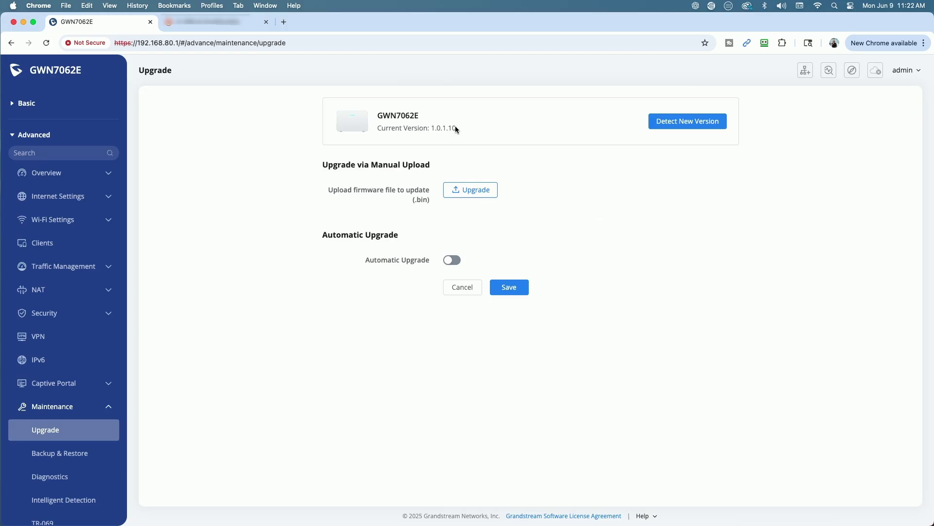
drag(431, 127, 469, 128)
click(643, 278)
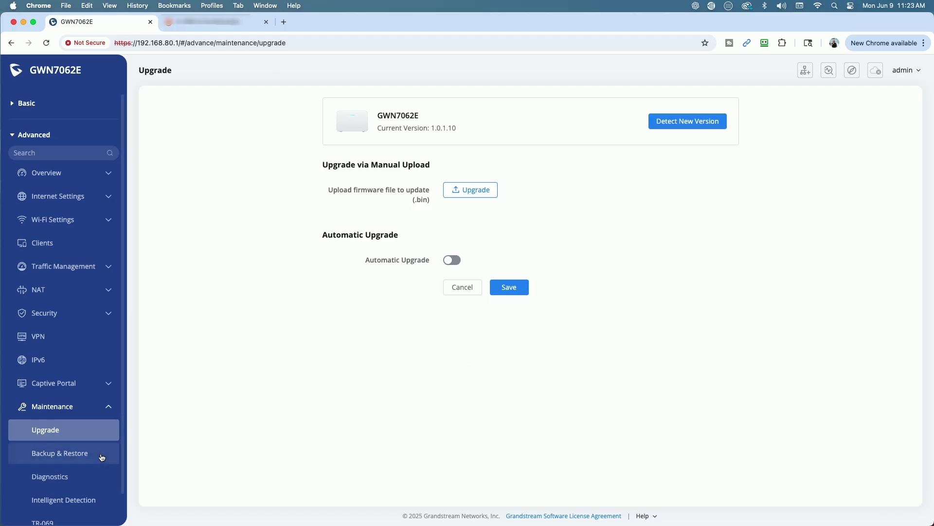
Browse Backup & Restore and the Ping / Traceroute, One-click Debug, SSH and Link Tracking tabs
click(52, 453)
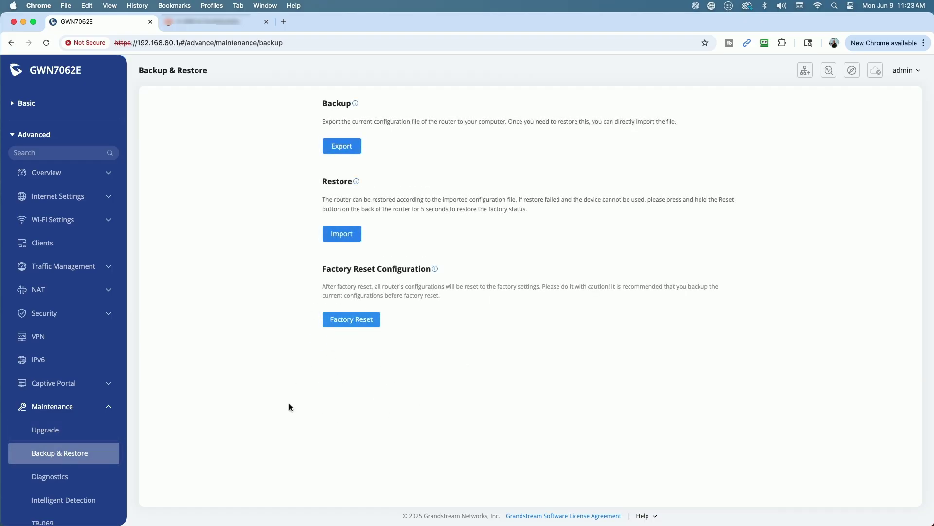
click(60, 476)
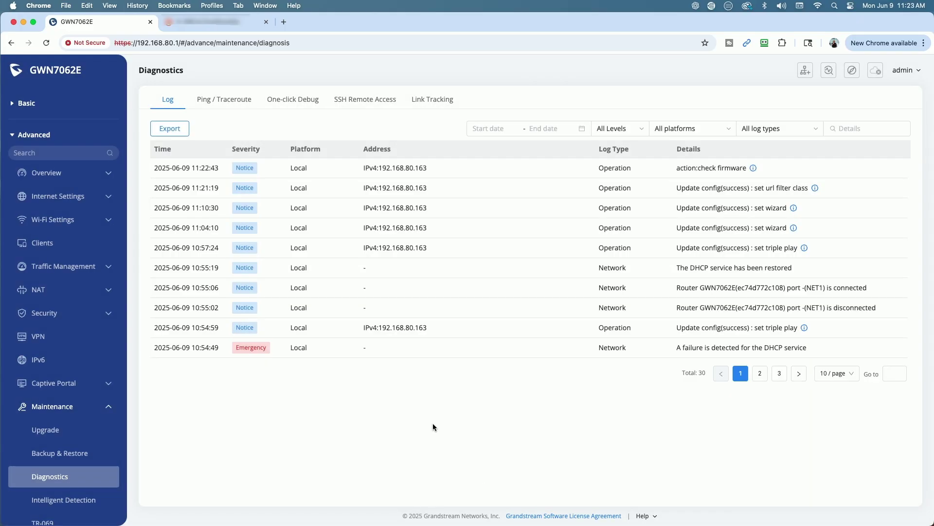
click(232, 98)
click(289, 101)
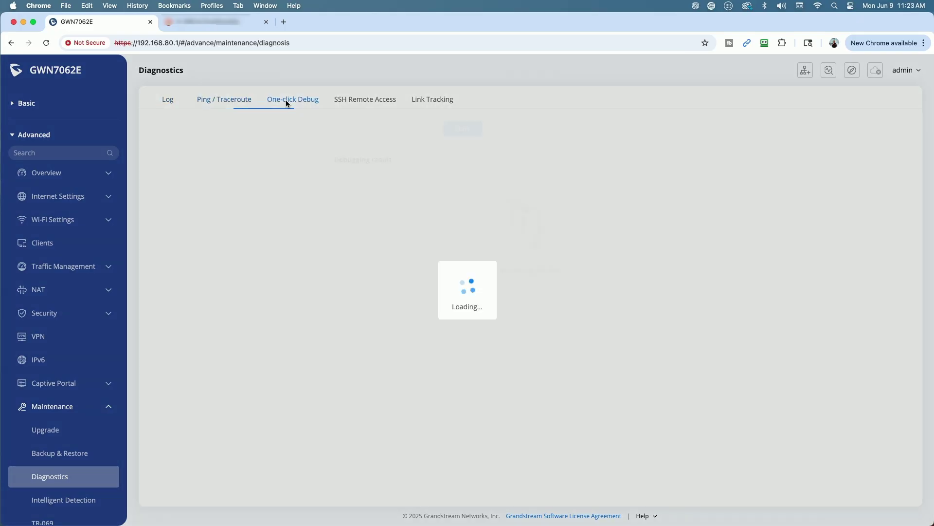
click(359, 102)
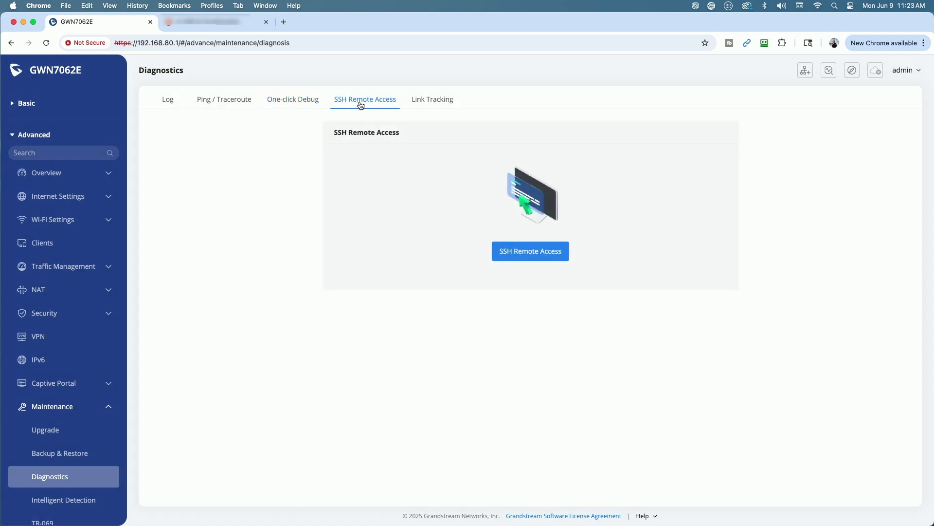
click(440, 100)
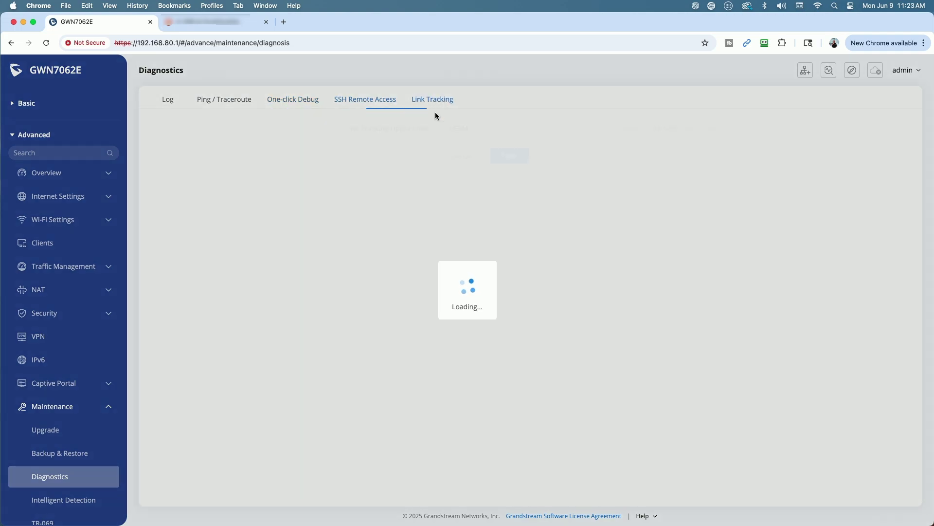
click(75, 501)
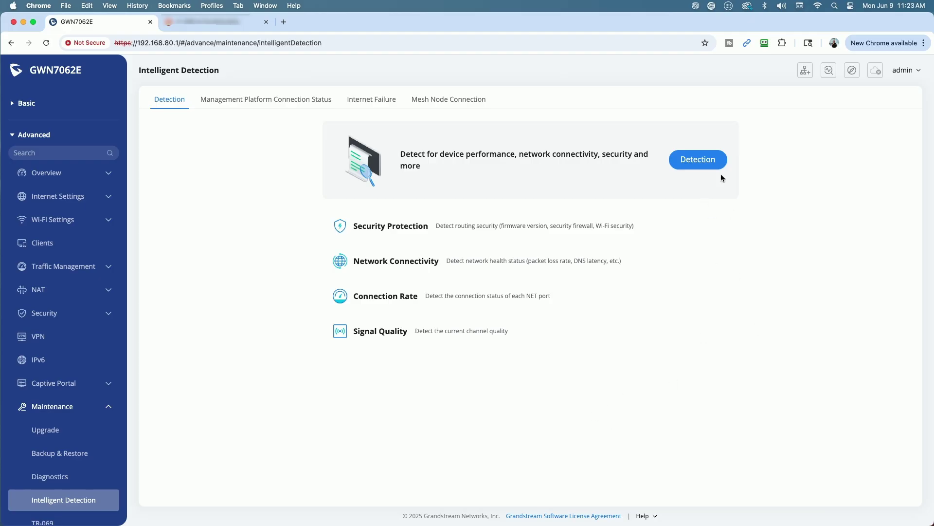
Run the router health detection and test the management platform connection
click(700, 163)
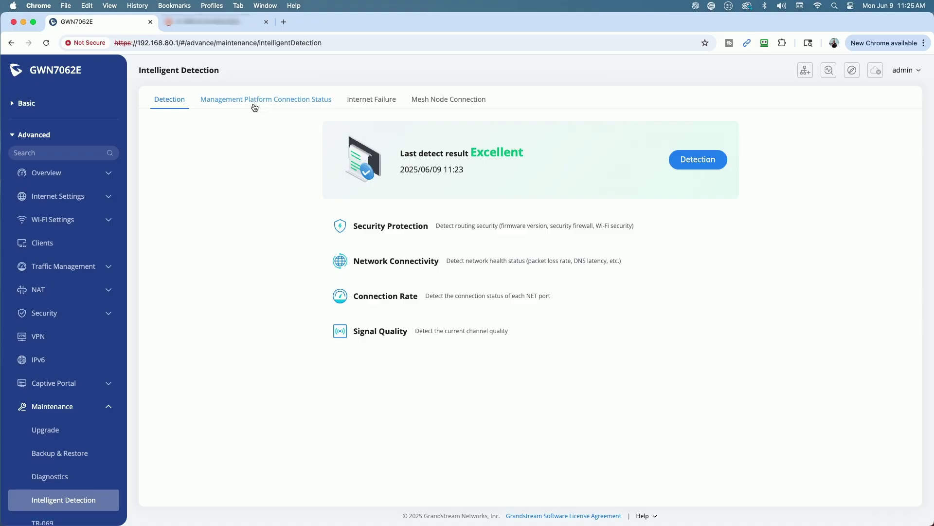
click(253, 100)
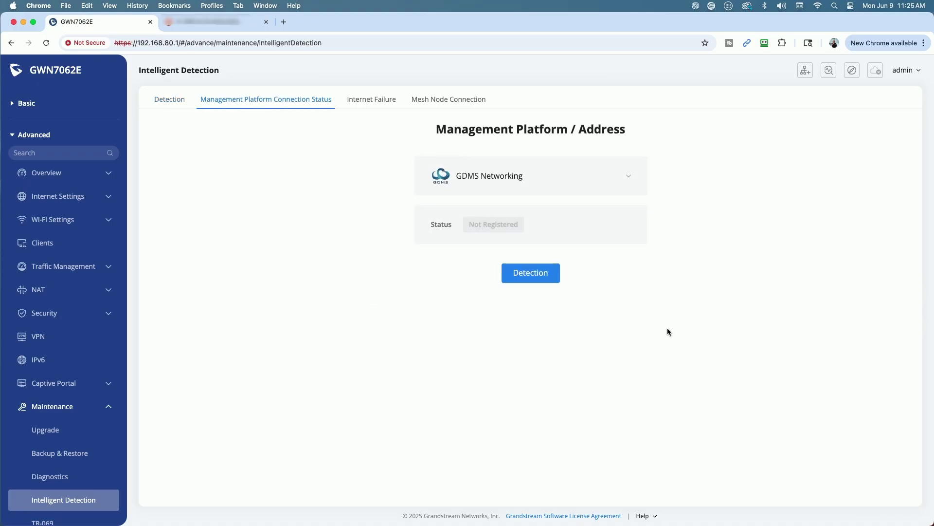
click(530, 276)
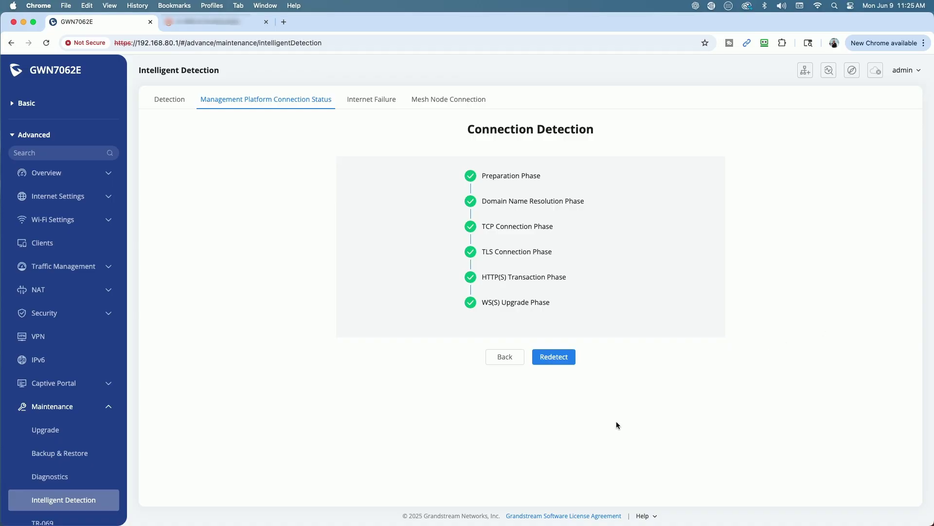
click(504, 356)
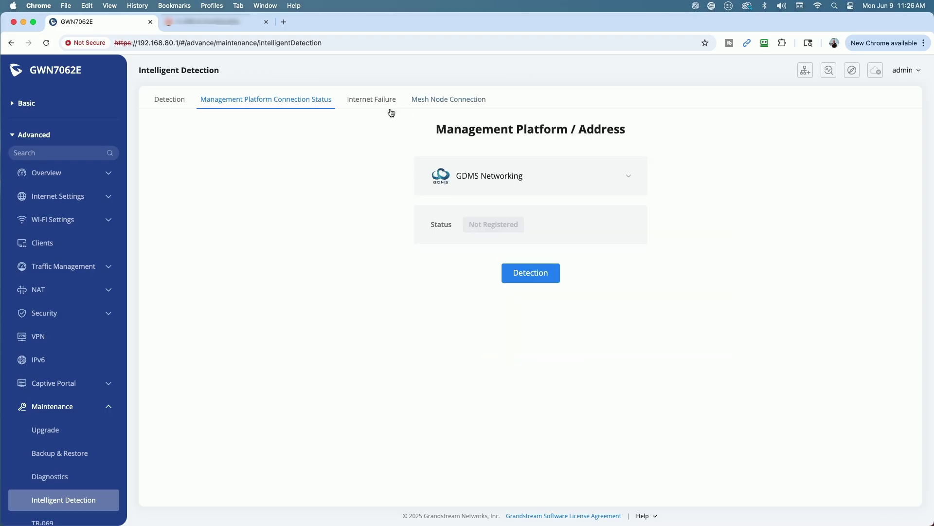
Review the Internet Failure and Mesh Node Connection tabs
click(374, 102)
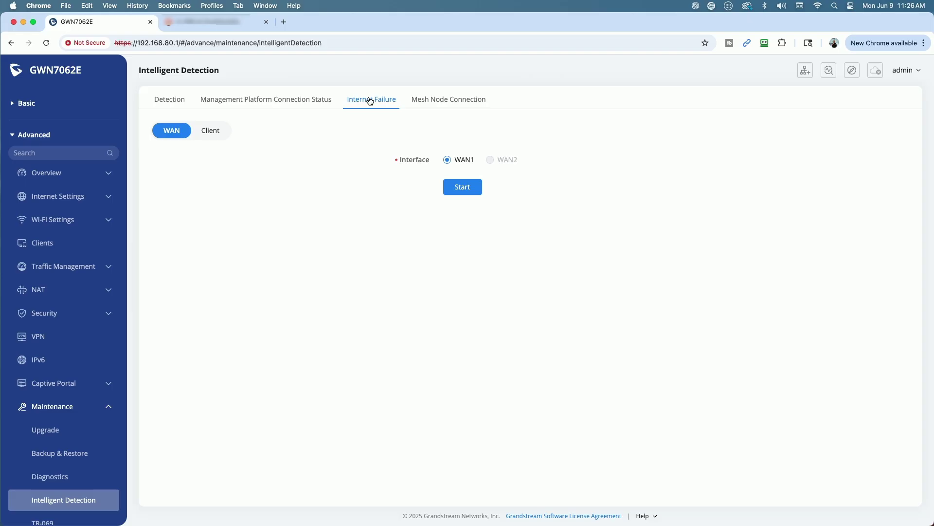
click(443, 102)
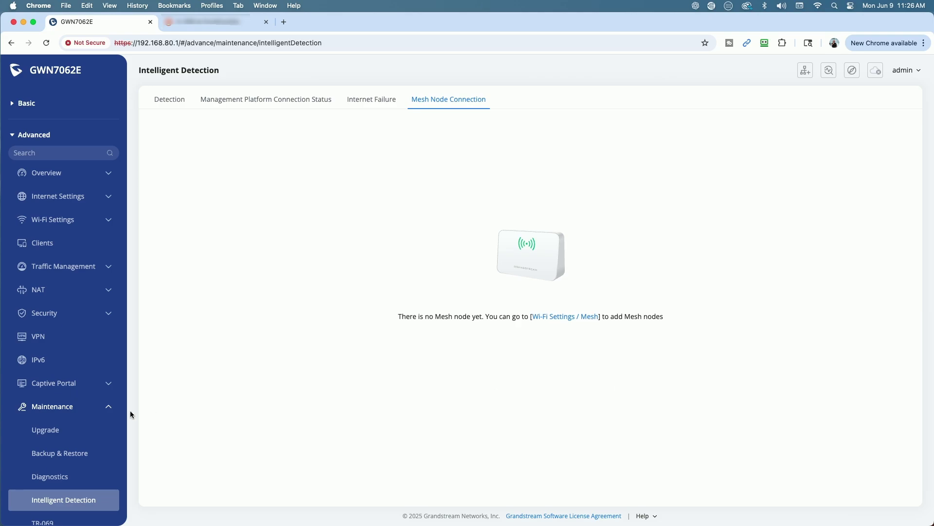
scroll(63, 404, down, 1)
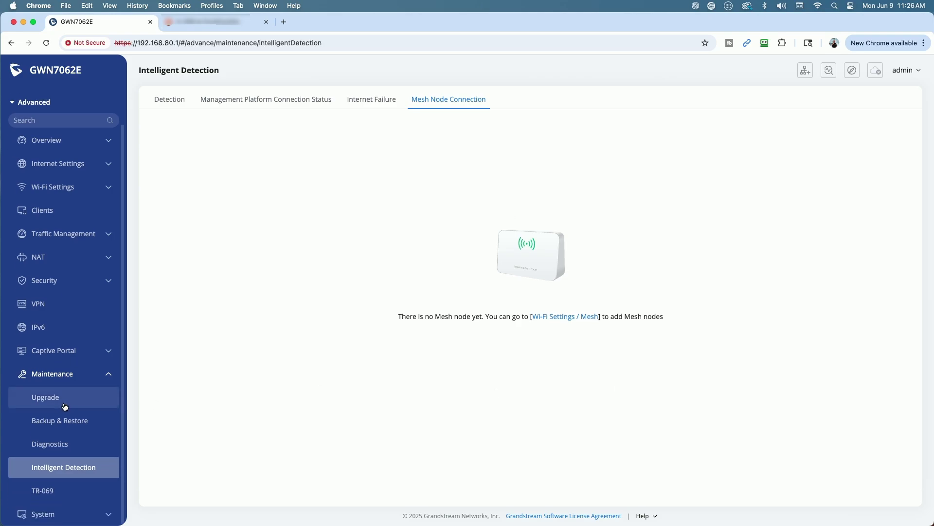
View the TR-069 settings, then the System group's Basic Settings page
click(46, 494)
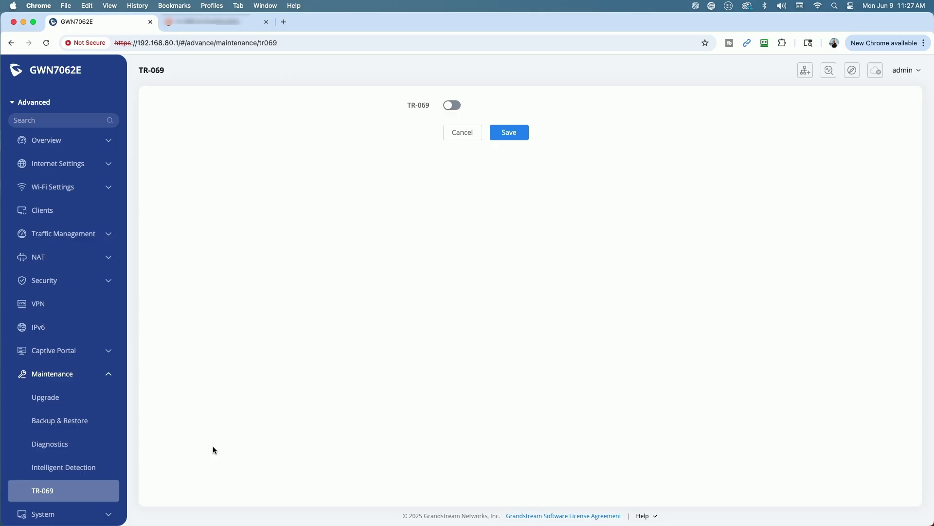
click(93, 514)
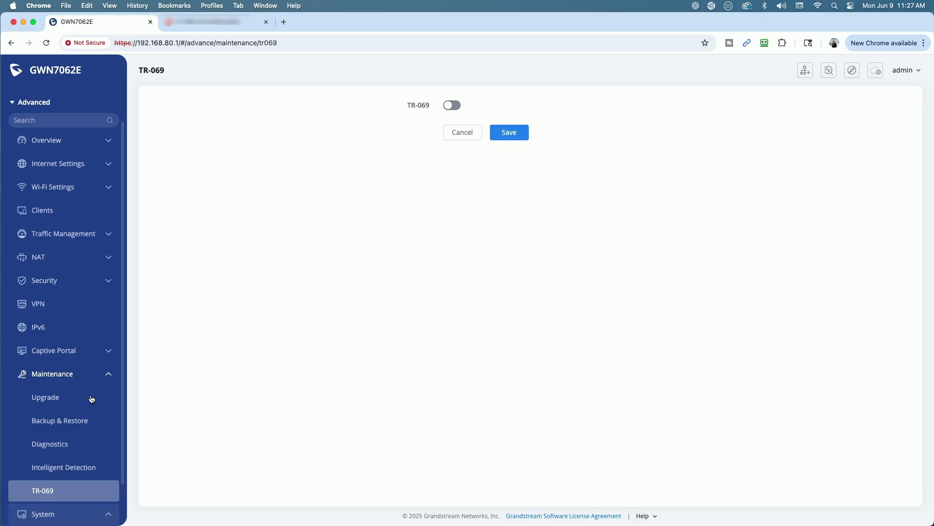
scroll(92, 399, down, 2)
click(58, 492)
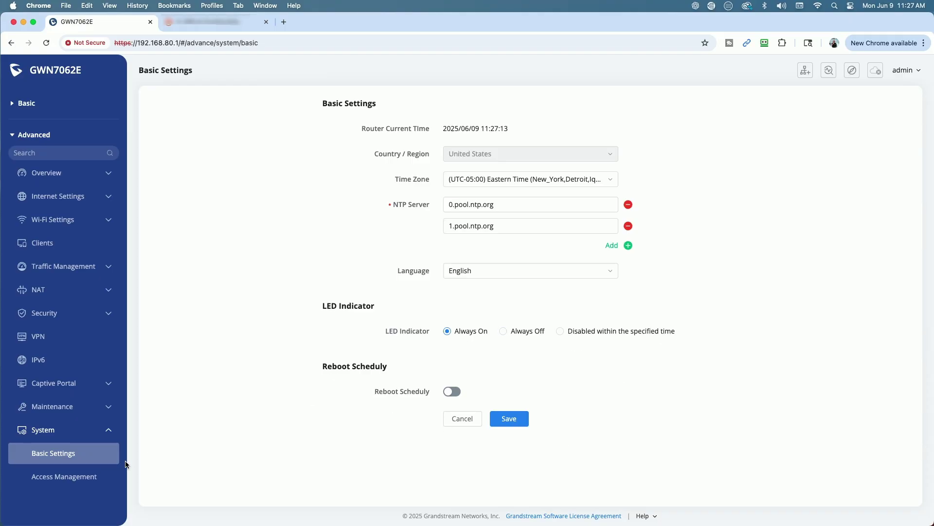
Check Access Management's password, User Account, and Access Control port and SSH settings
click(73, 475)
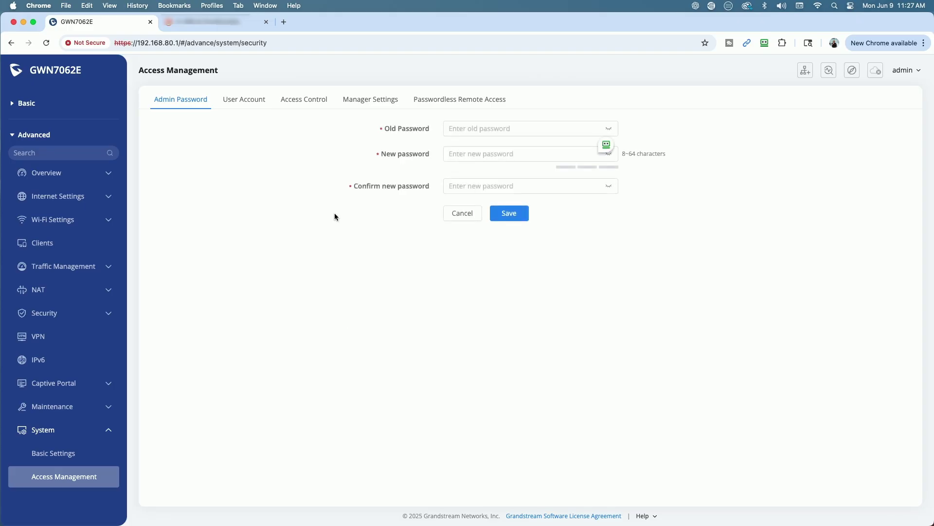
click(239, 98)
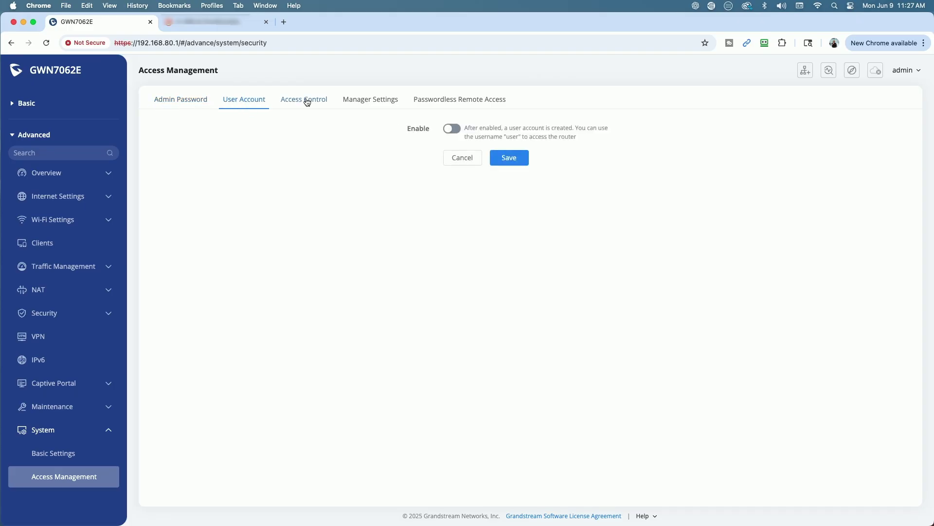
click(306, 100)
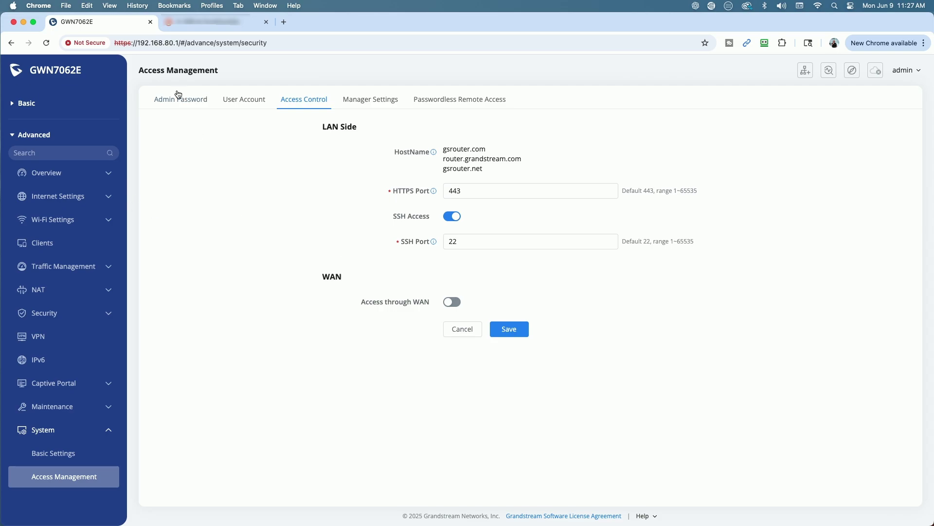